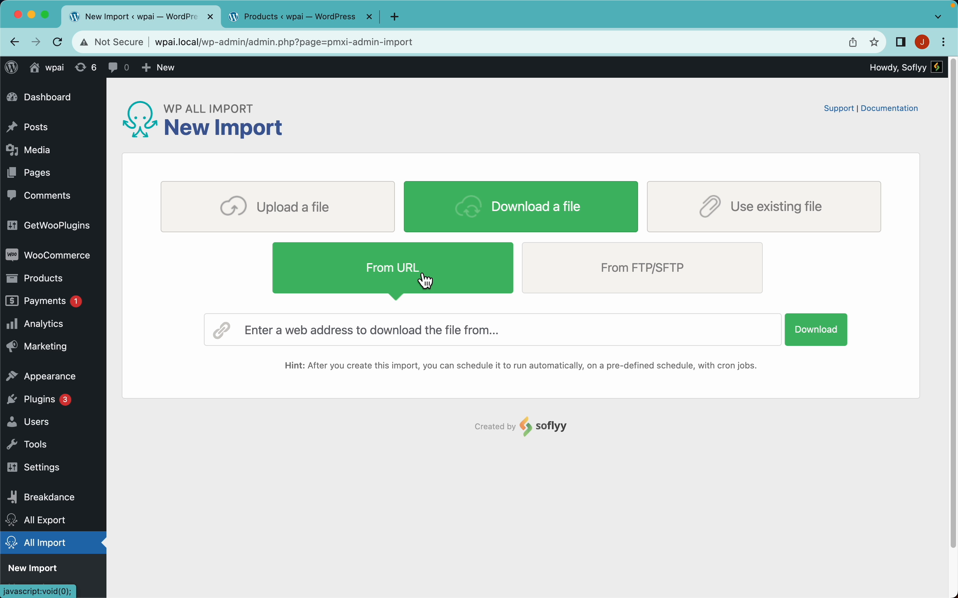
click(641, 277)
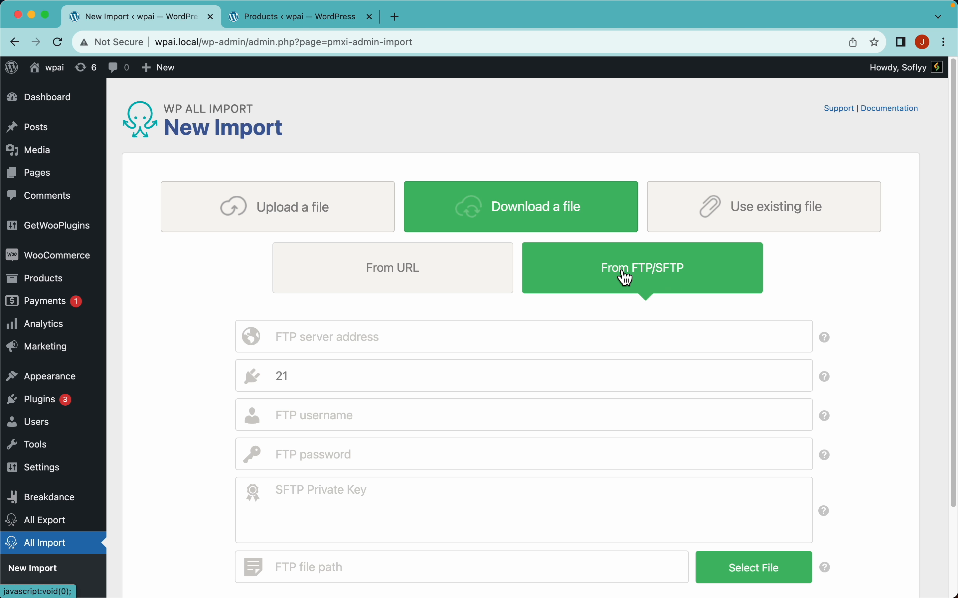
click(451, 266)
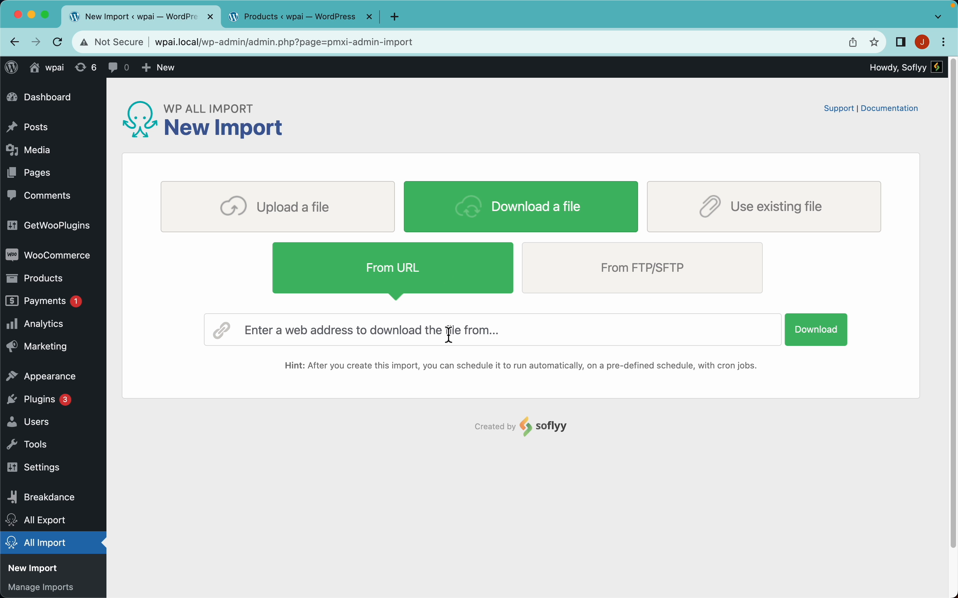
text(https://worrisome-walrus-wp5wb.instawp.xyz/wp-content/uploads/2023/11/WooCommerce-Import.xlsx)
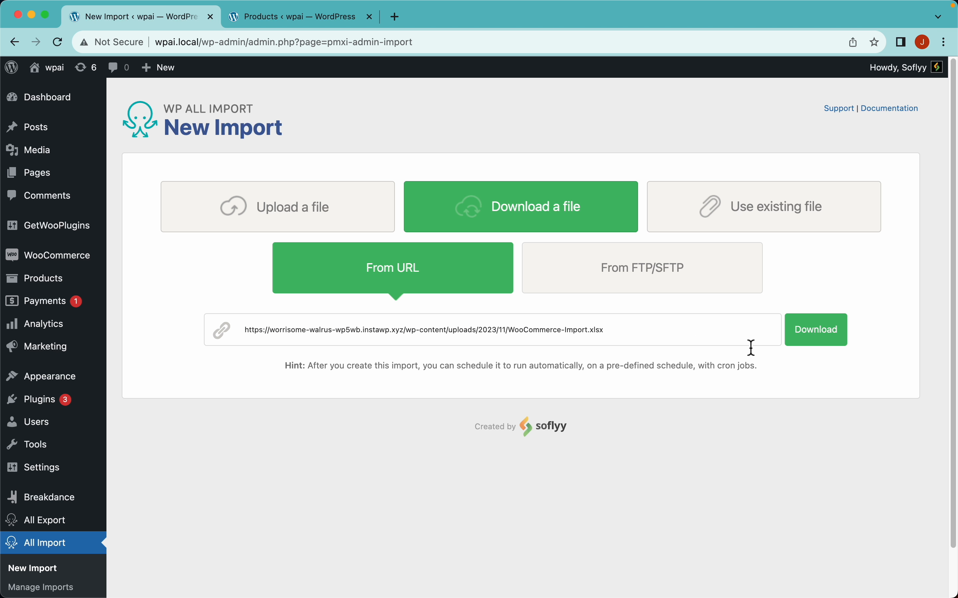
click(831, 343)
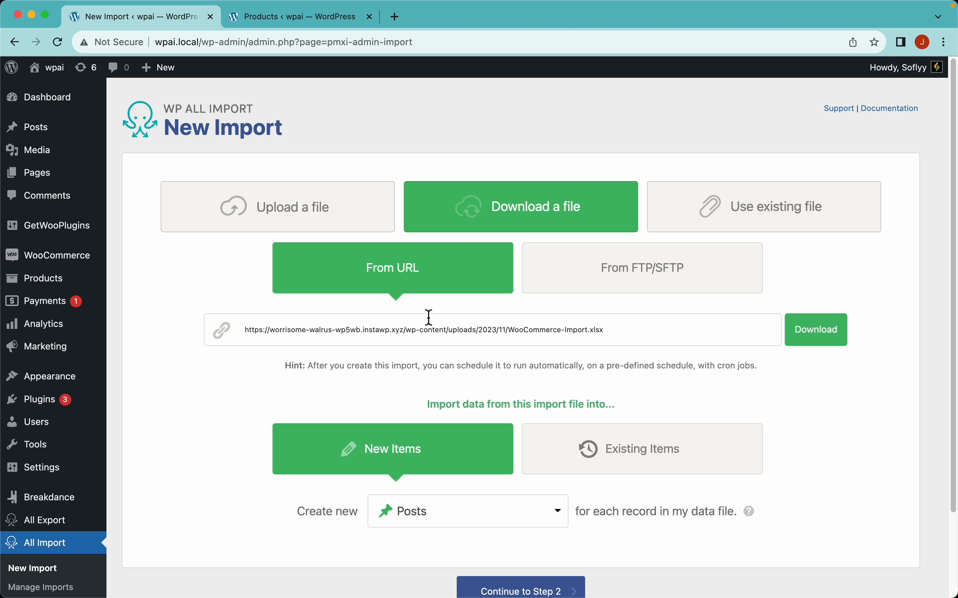
Step: Set the import to create new WooCommerce Products for each record and continue to Step 2
scroll(429, 317, down, 1)
scroll(429, 317, down, 5)
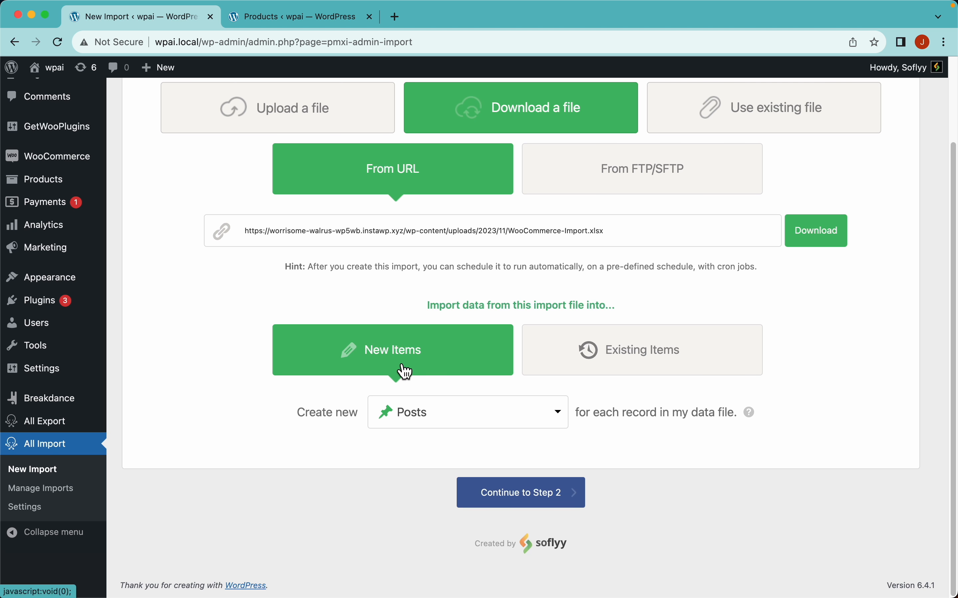
click(643, 376)
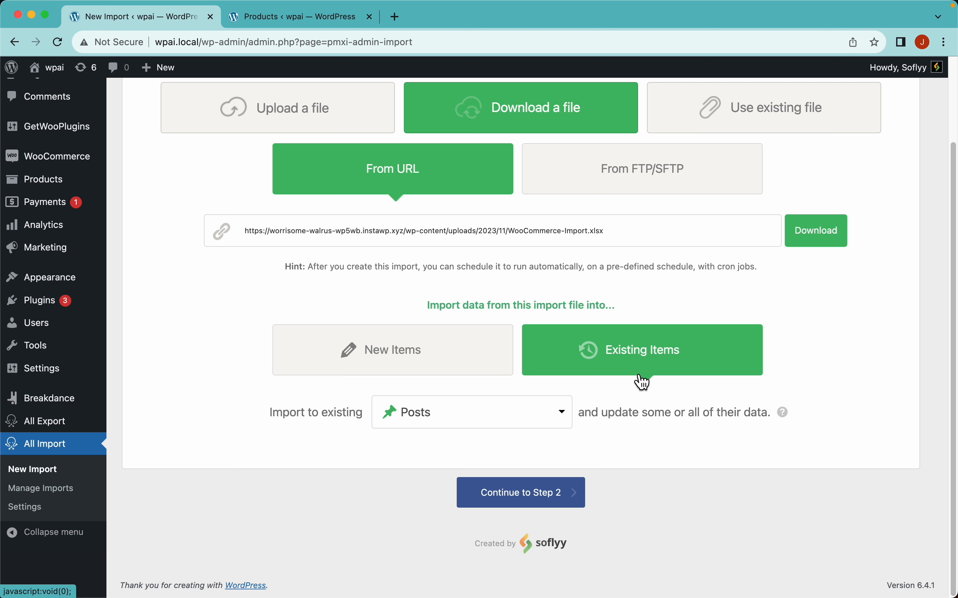
click(409, 365)
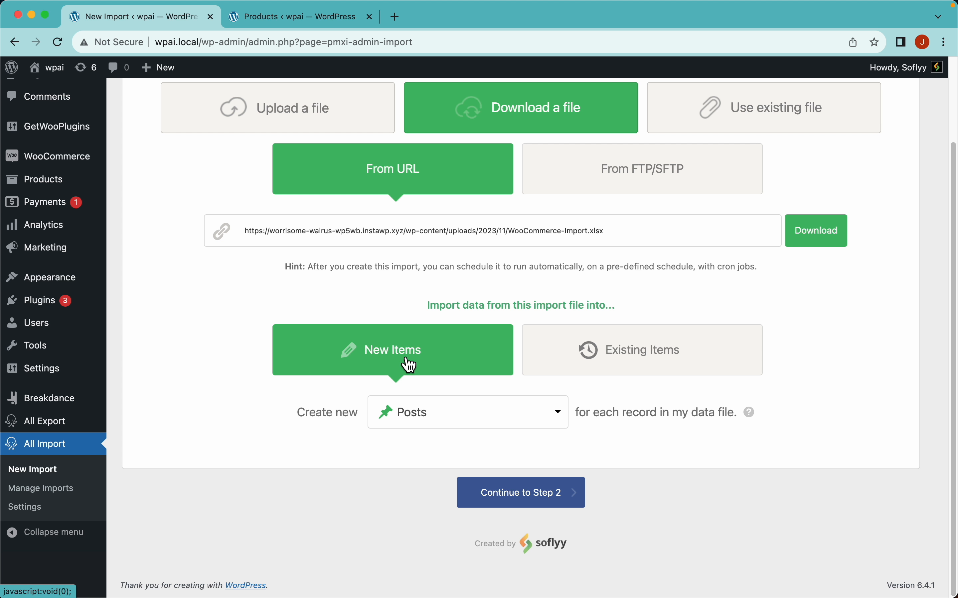
click(314, 16)
click(178, 18)
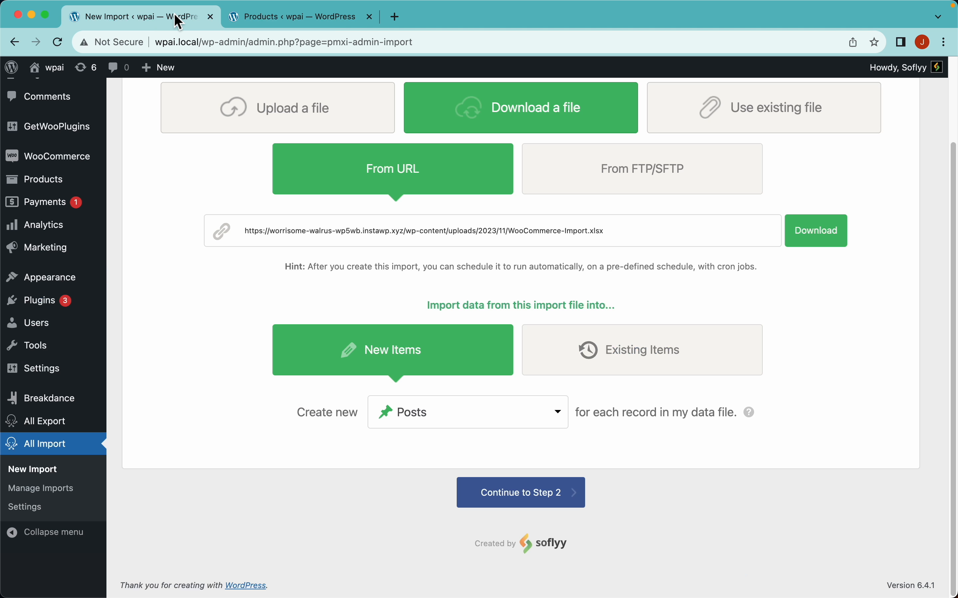
click(423, 420)
click(481, 427)
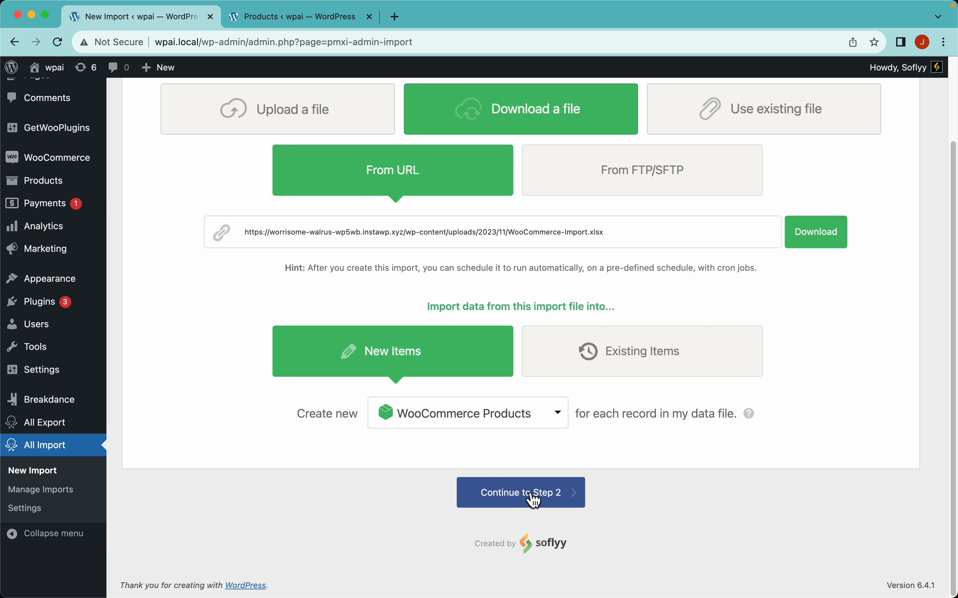
click(570, 498)
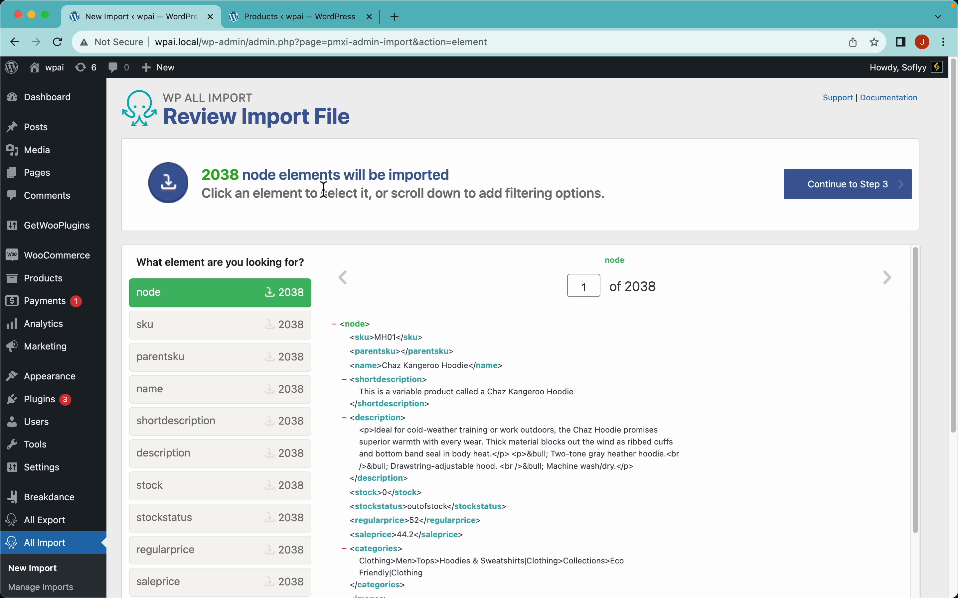
Step: Compare the import file's node elements with the columns, header row and Stock Levels sheet of the WooCommerce-Import workbook in Excel
key(super+Tab)
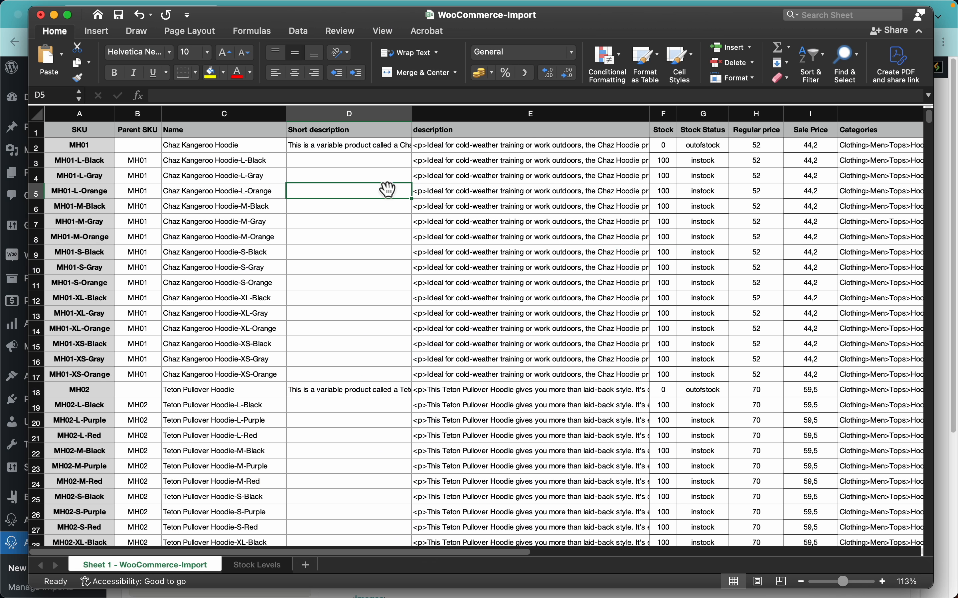
click(197, 115)
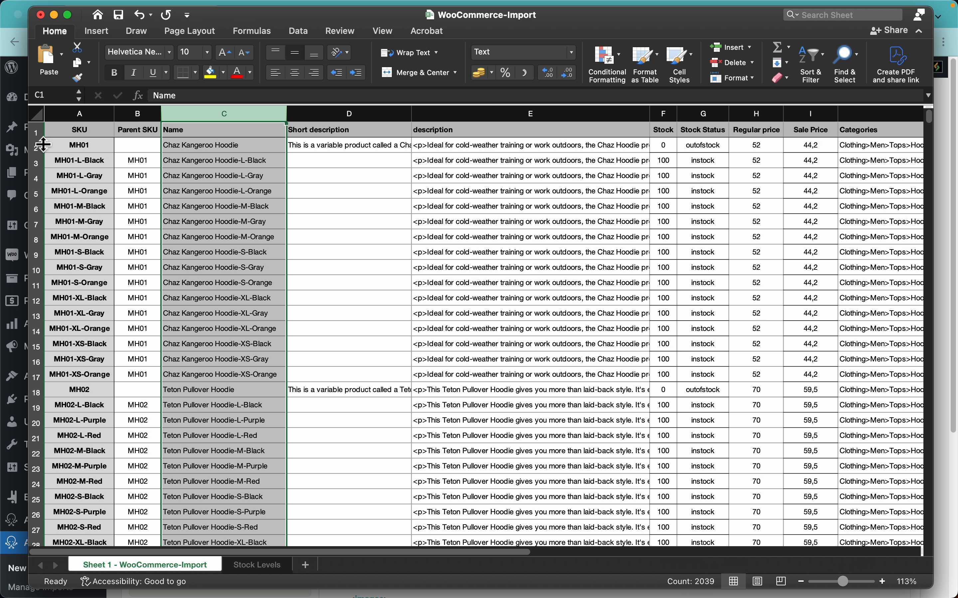
click(36, 131)
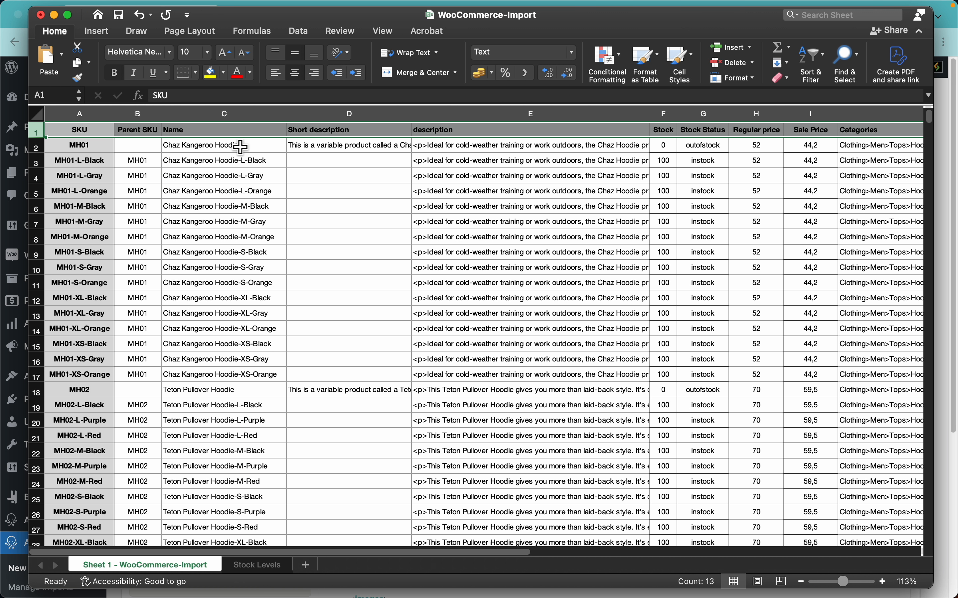
key(super+Tab)
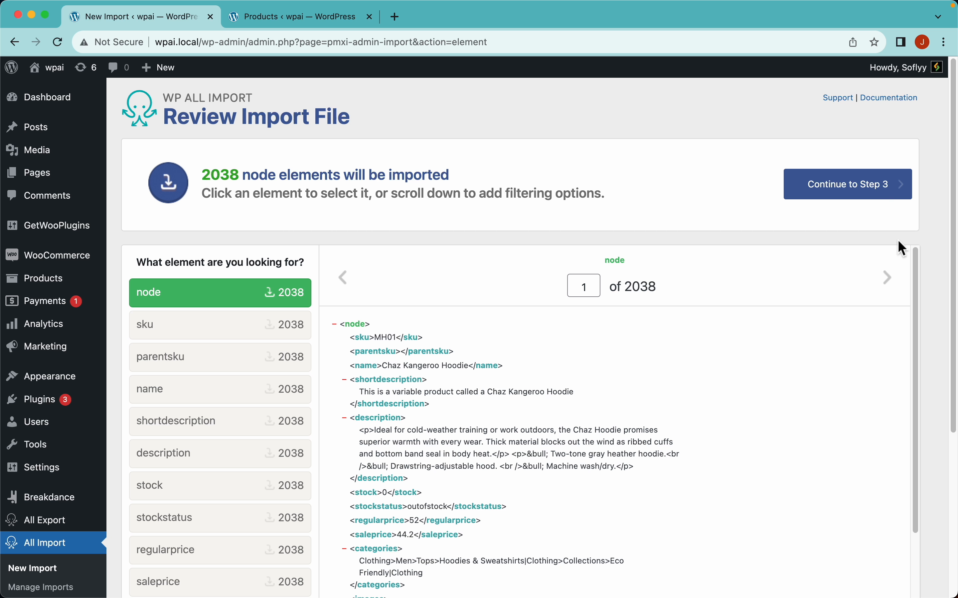
scroll(931, 288, down, 5)
scroll(493, 311, down, 3)
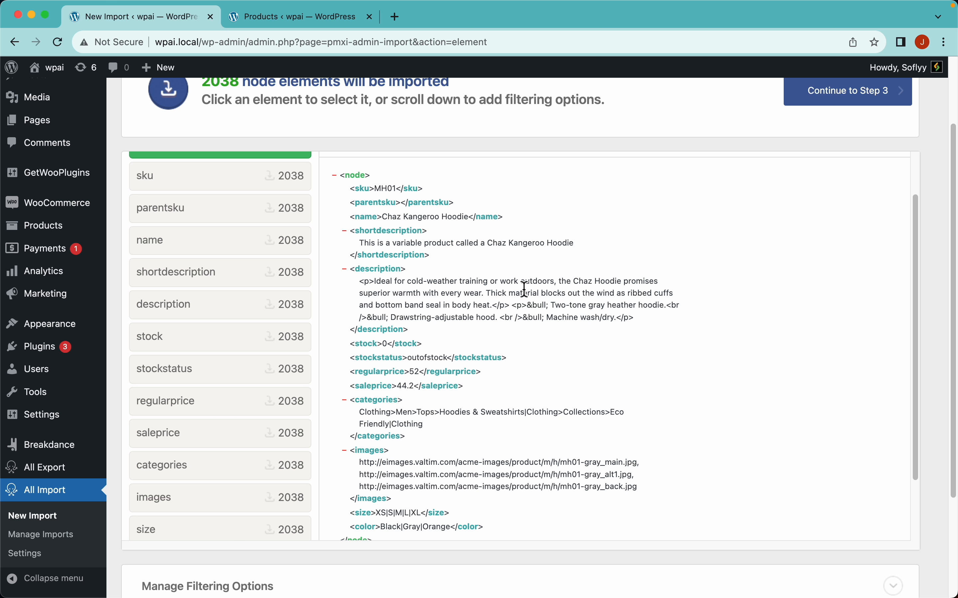
scroll(523, 287, down, 3)
scroll(522, 286, up, 3)
key(super+Tab)
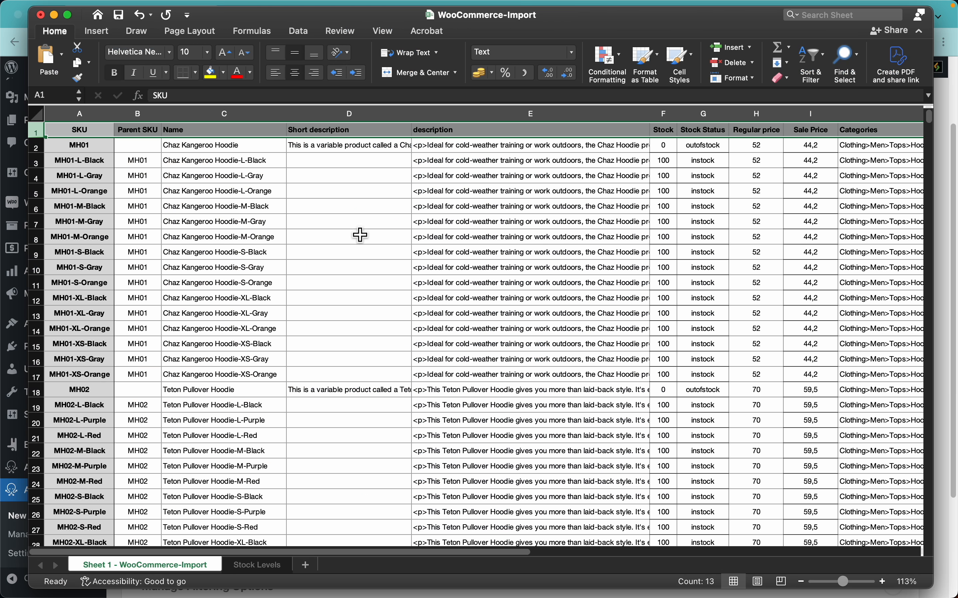
key(super+Tab)
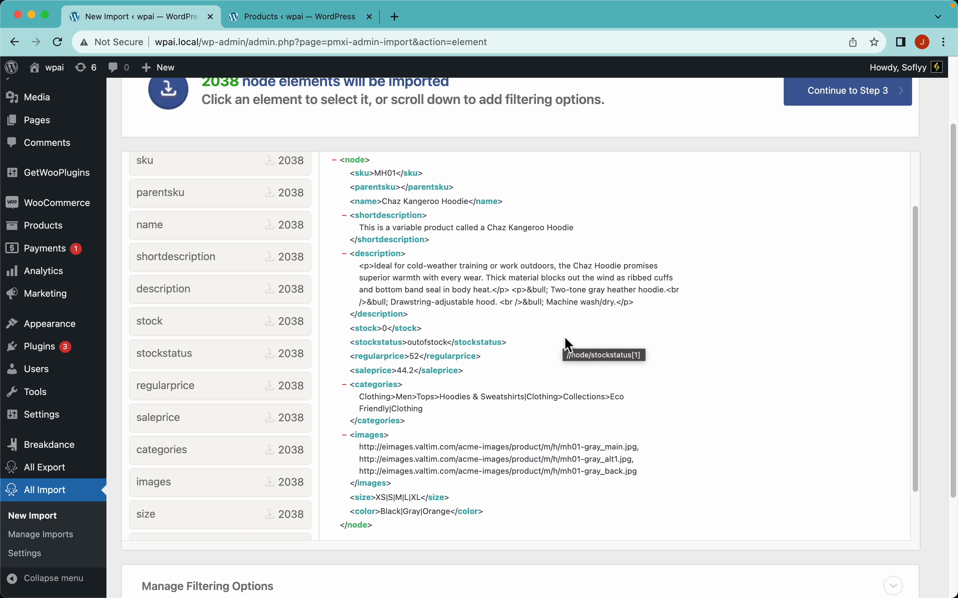
key(super+Tab)
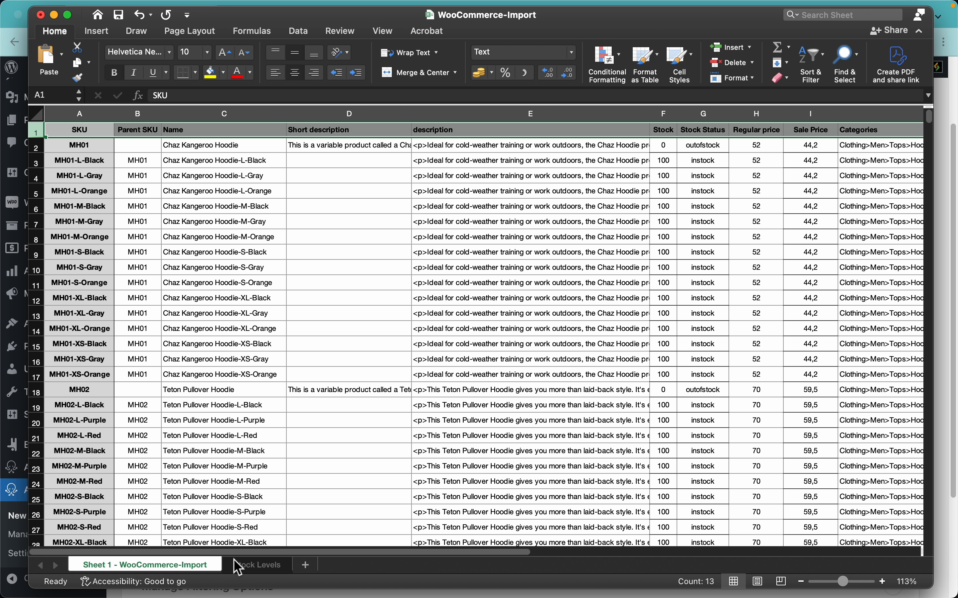
click(255, 565)
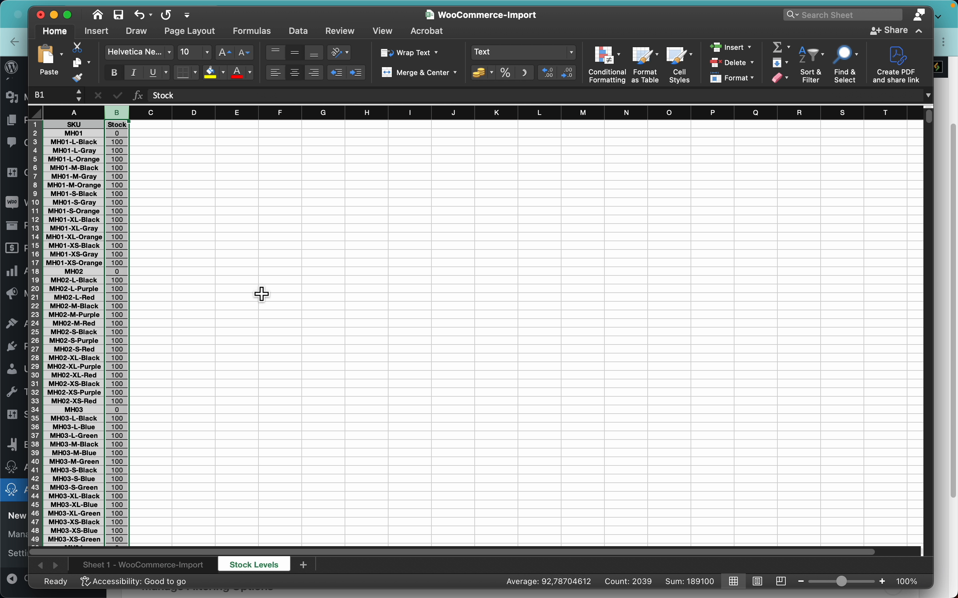
click(181, 565)
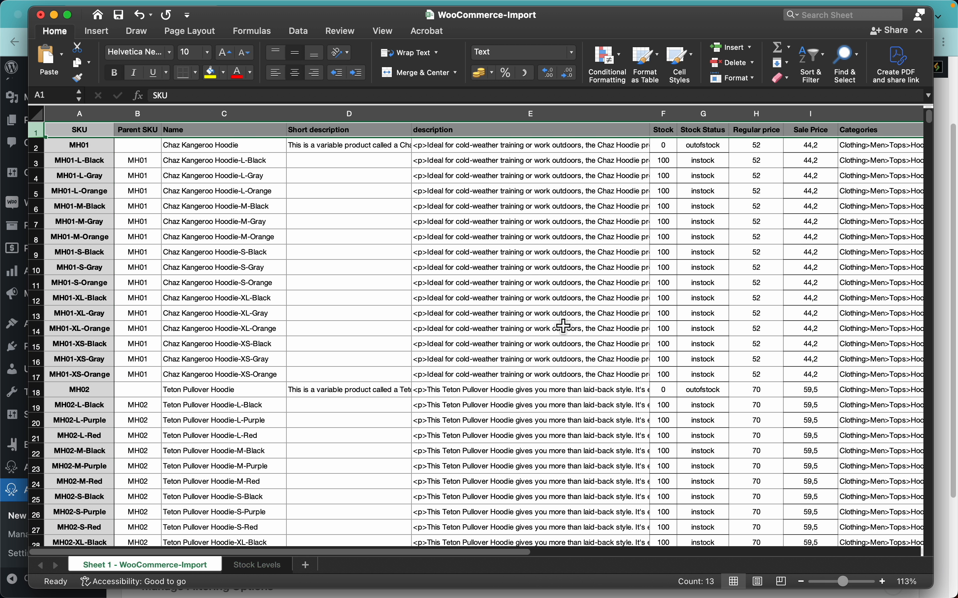
Step: Enter the formula =H6*I6 in cell D6 to multiply the regular price by the sale price
click(365, 216)
text(=)
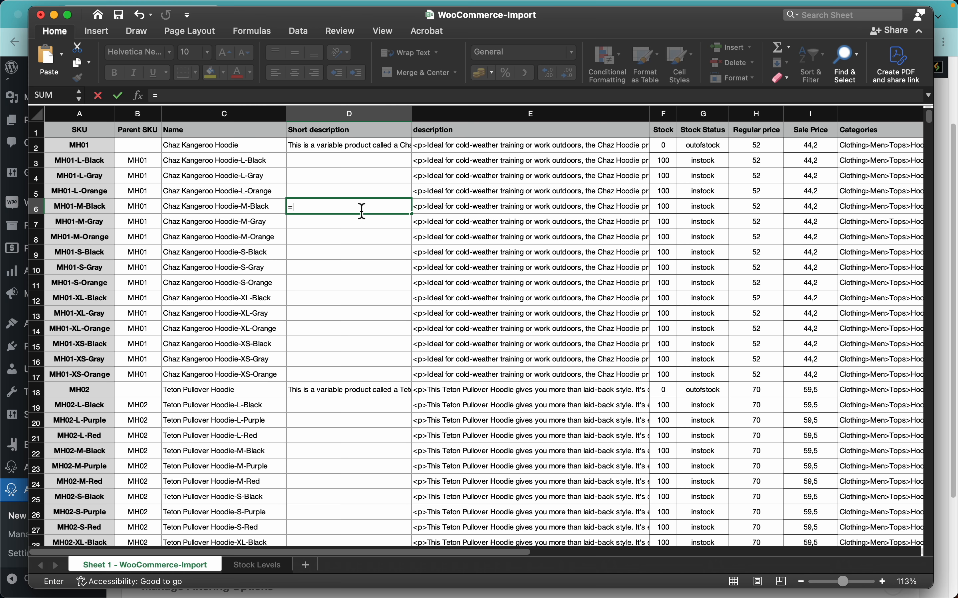
click(754, 206)
text(*)
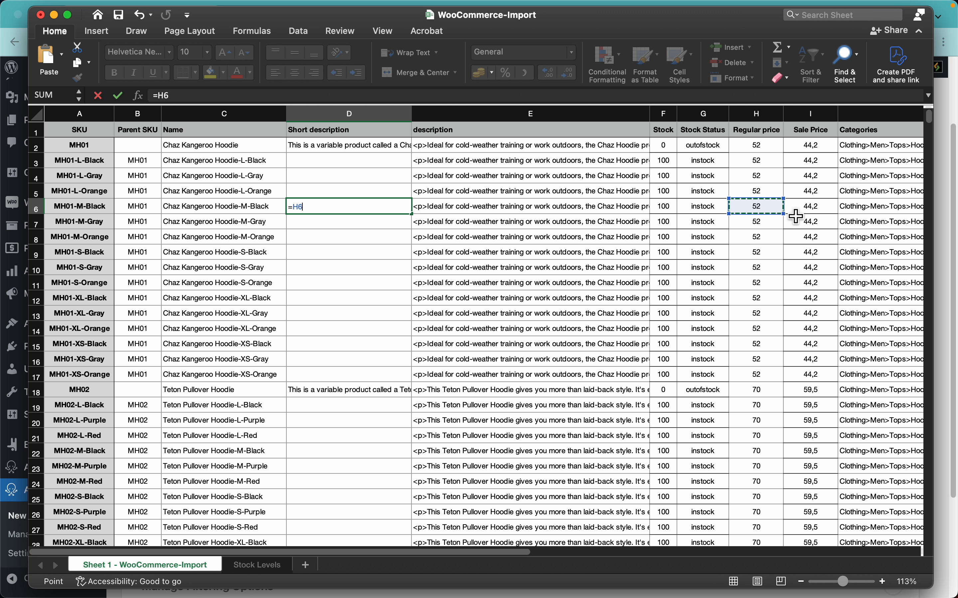
click(814, 210)
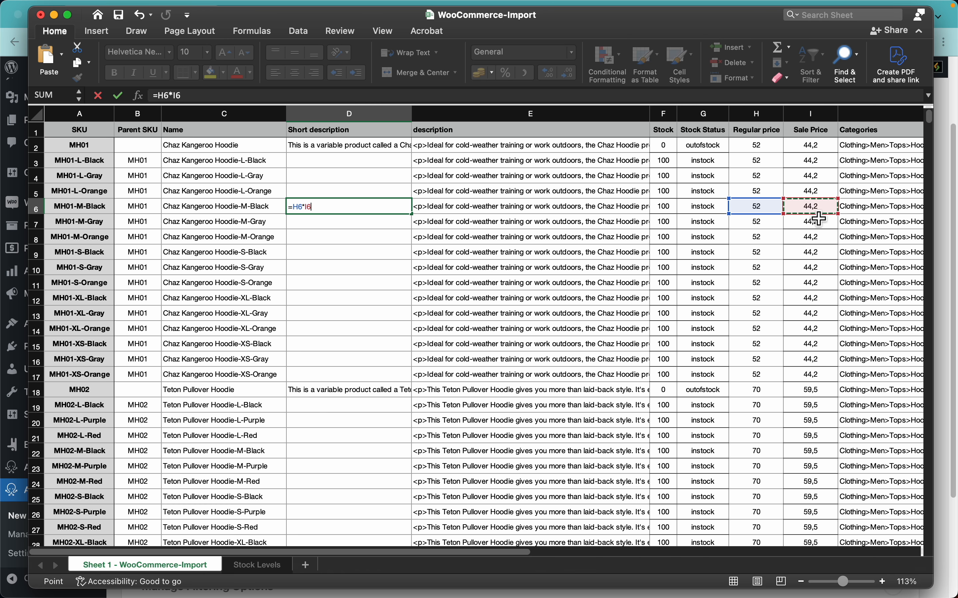
key(Return)
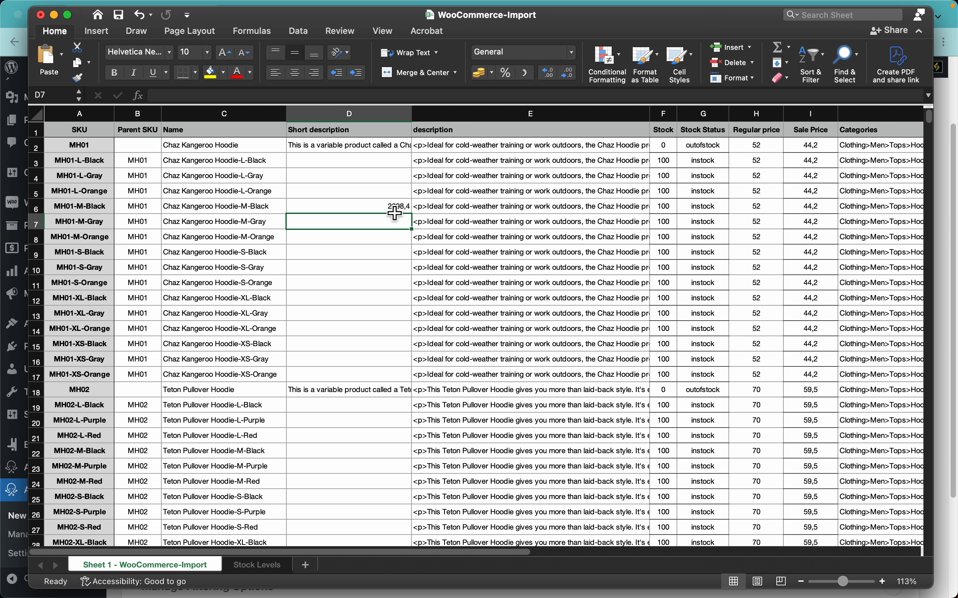
Step: Replace the formula in cell D6 with =H6*'Stock Levels'!B4 and clear the cell again
click(372, 200)
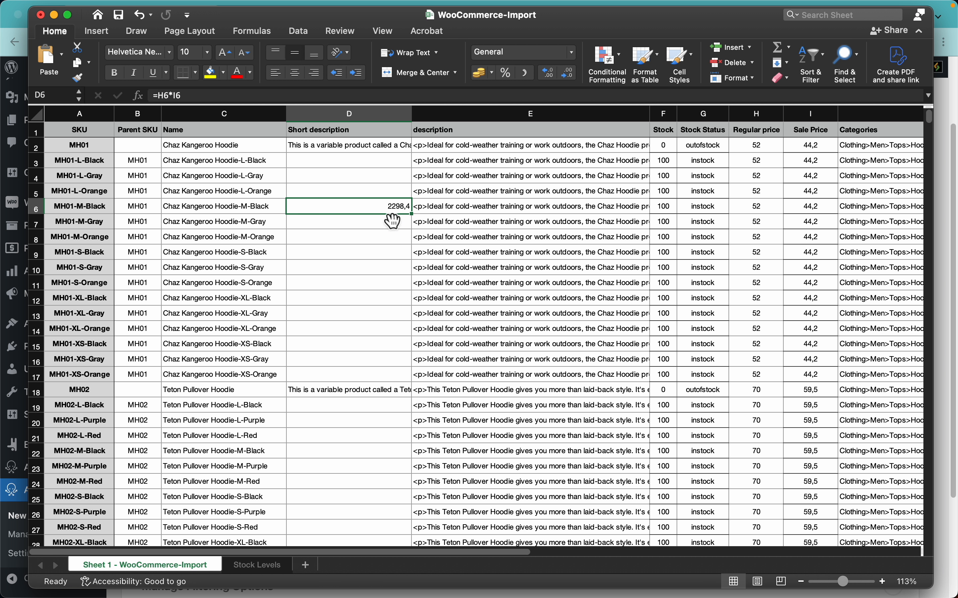
text(=)
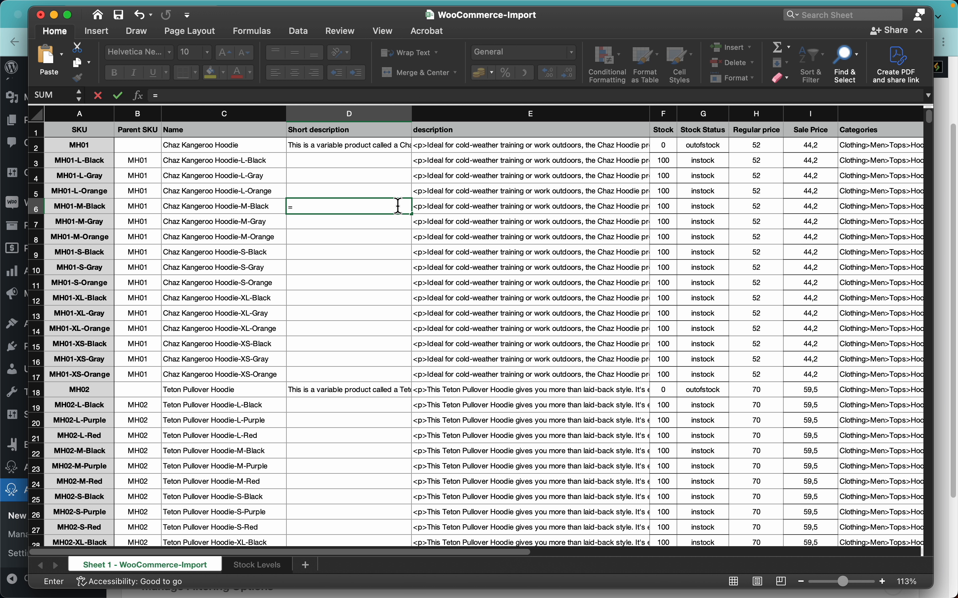
click(744, 214)
text(*)
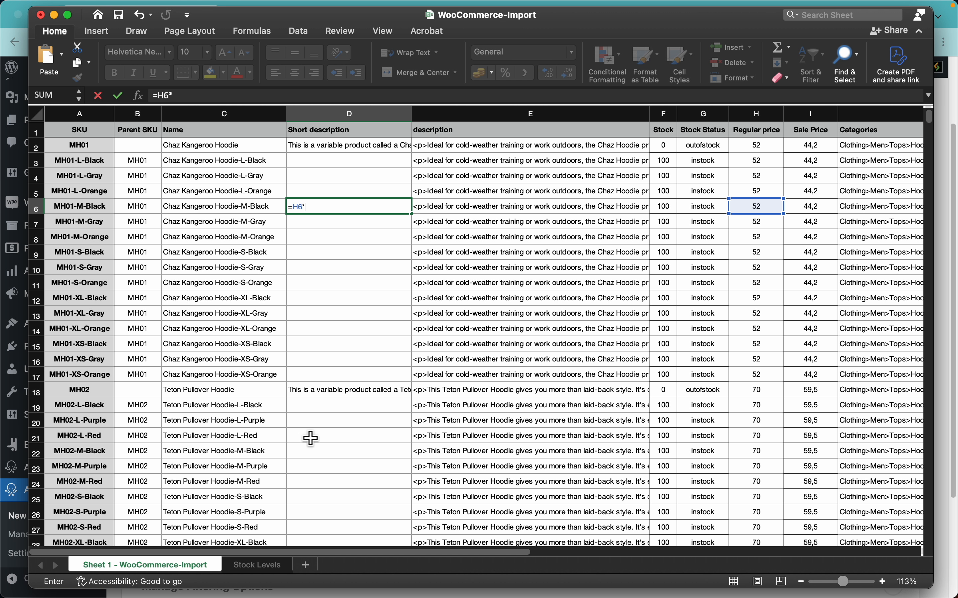
click(256, 566)
click(117, 150)
key(Return)
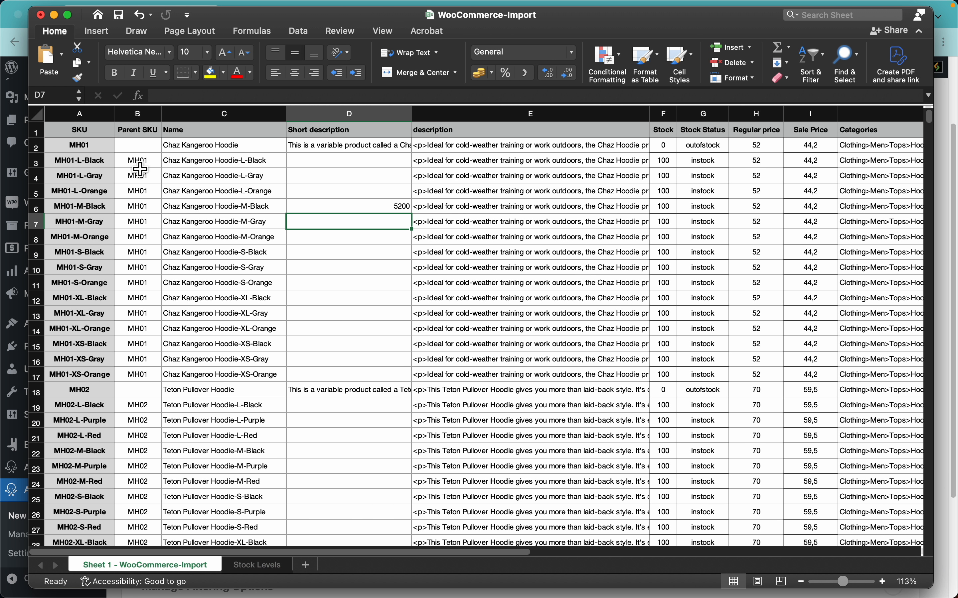
click(378, 209)
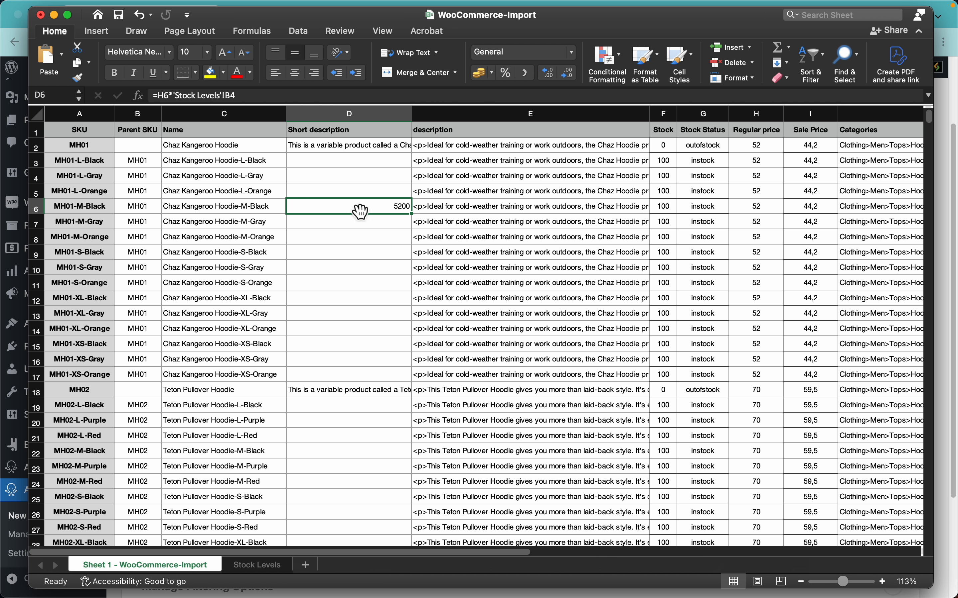
key(Delete)
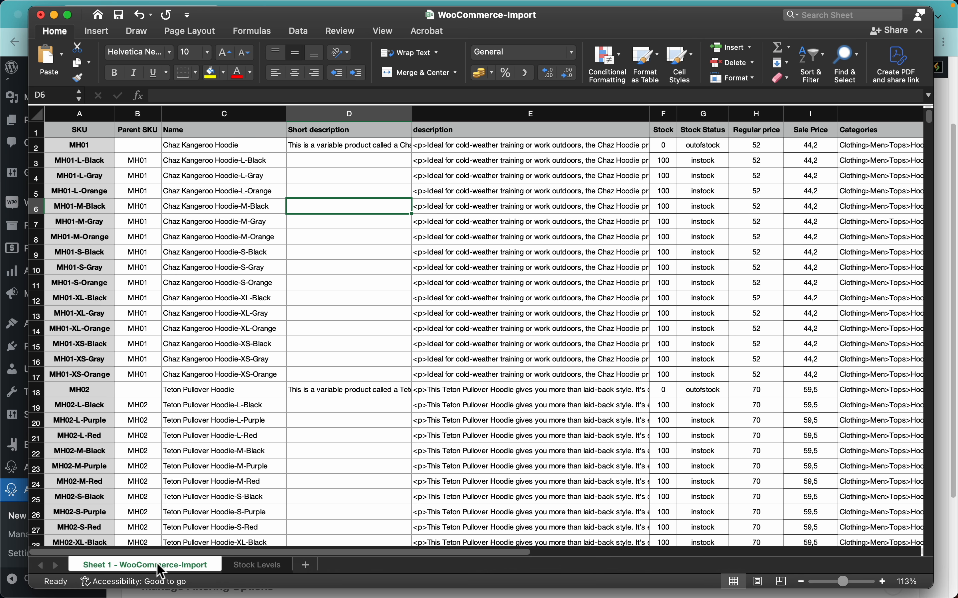
Step: Switch back to the browser's Review Import File page and continue the import to Step 3
key(super+Tab)
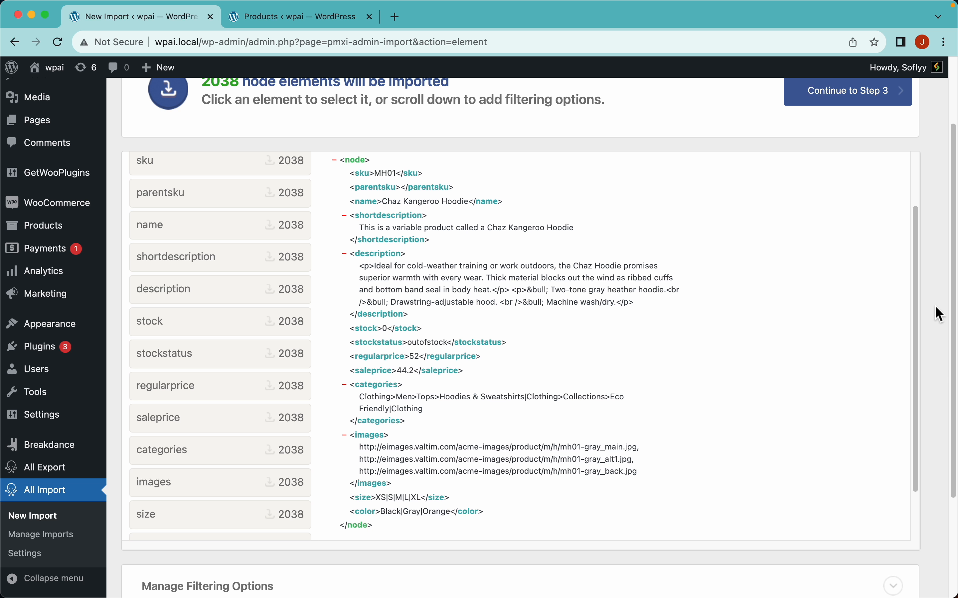
scroll(935, 307, up, 3)
click(874, 202)
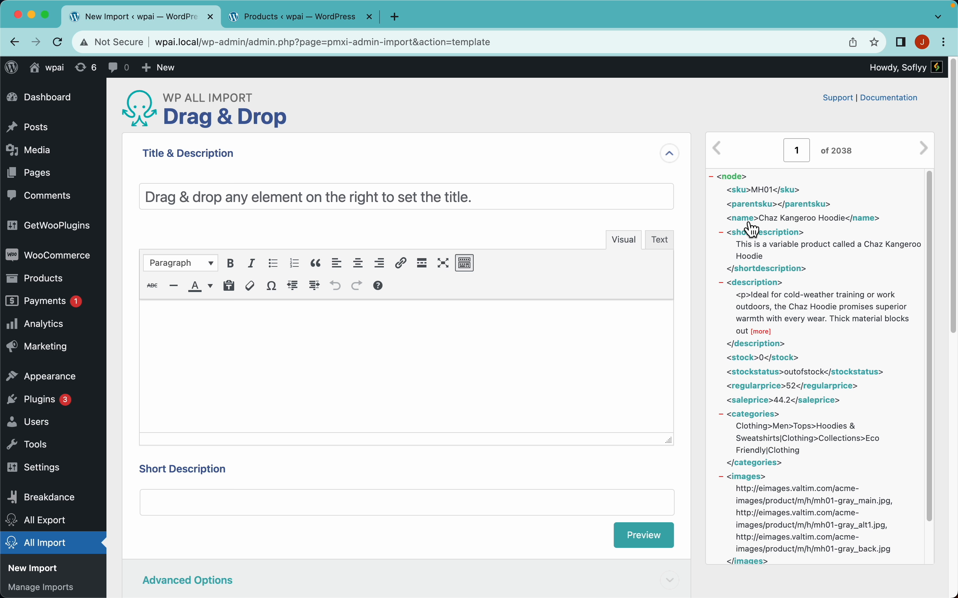
Step: Map the name element to the product title and the description element to the main description field
drag(753, 229, 544, 201)
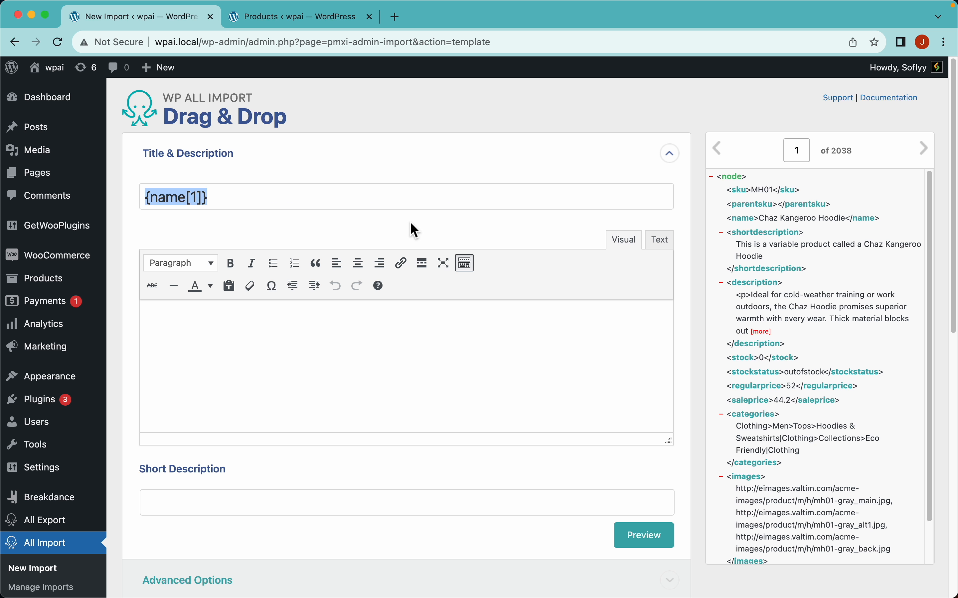
scroll(495, 291, down, 3)
click(515, 303)
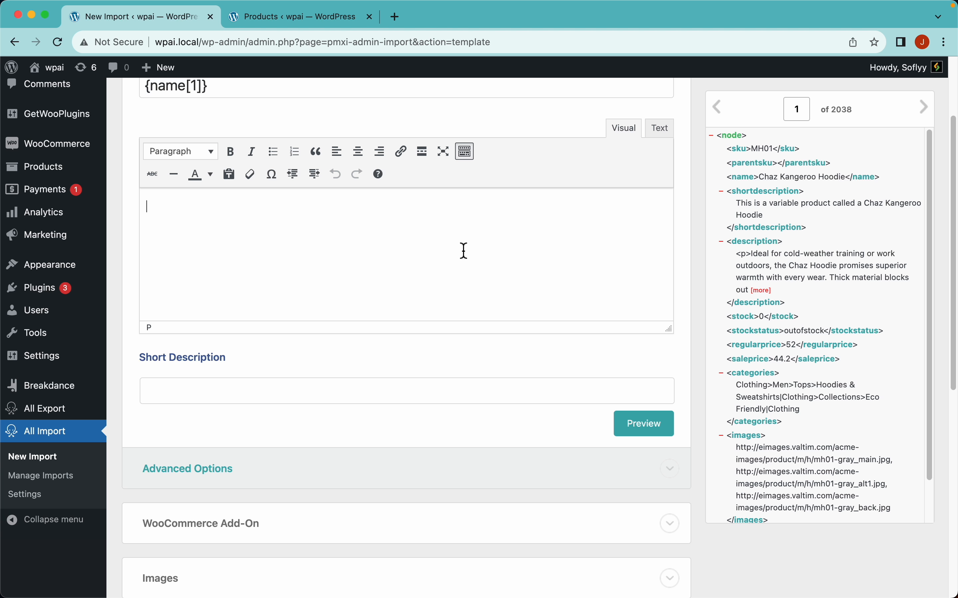
drag(740, 250, 539, 246)
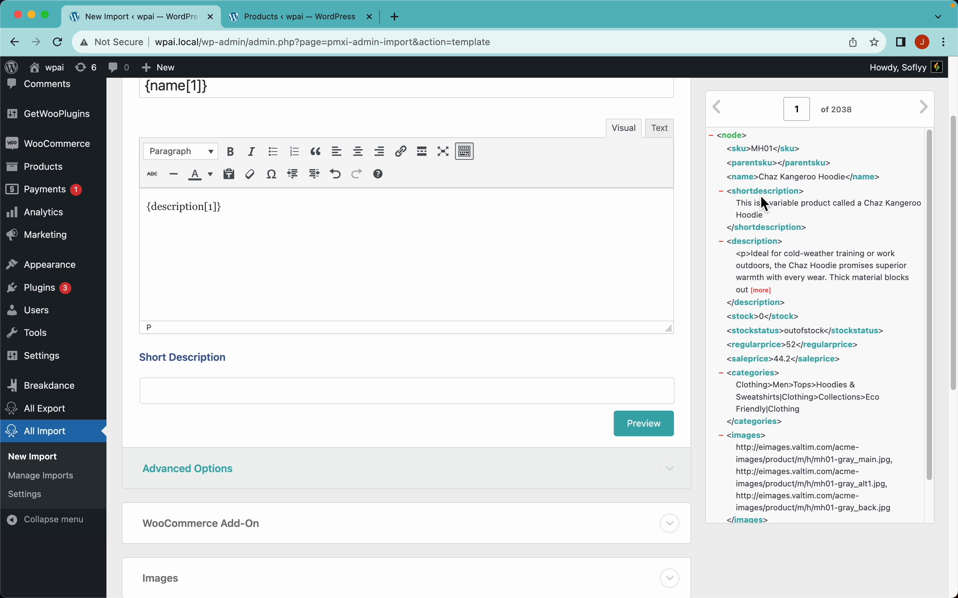
Step: Map the shortdescription element to the Short Description field
drag(758, 202, 440, 398)
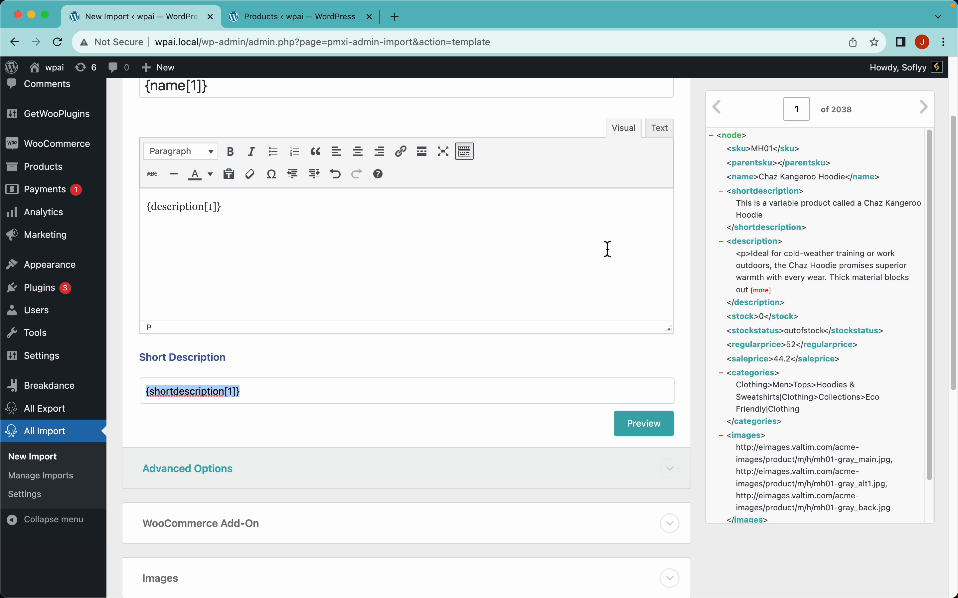
click(434, 290)
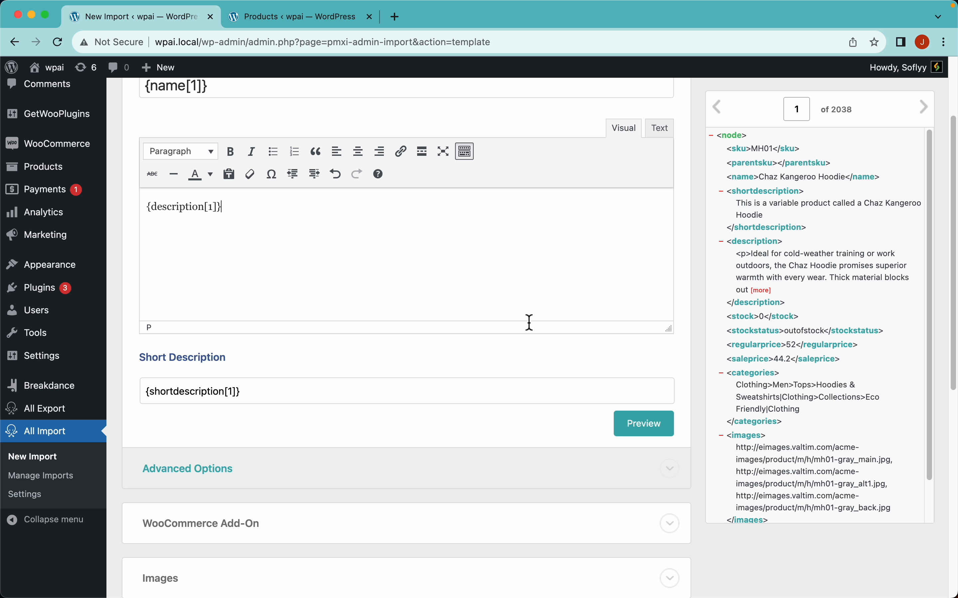
Step: Expand the WooCommerce Add-On section and set the product type to Variable product
scroll(435, 418, down, 5)
click(333, 375)
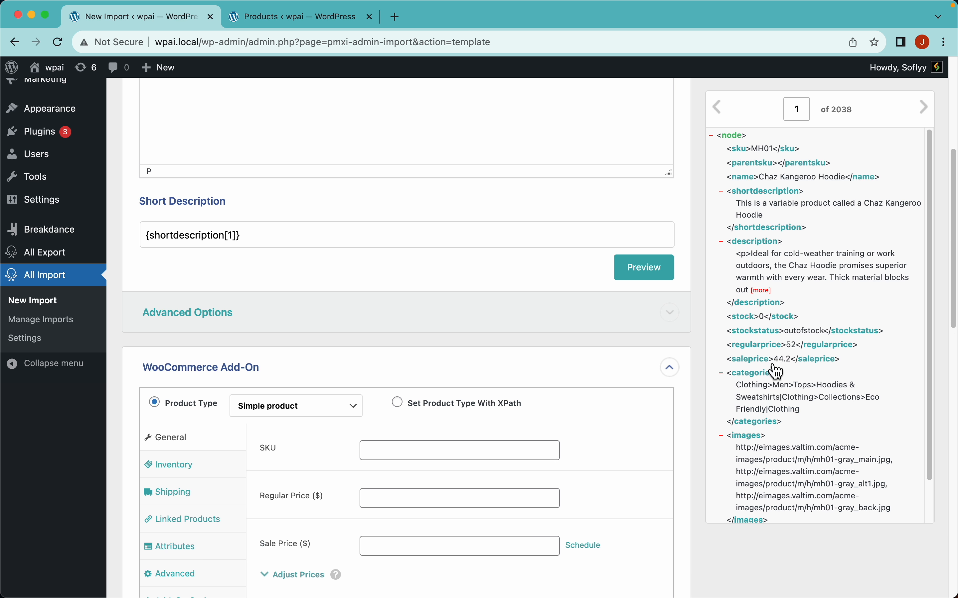
scroll(383, 350, down, 5)
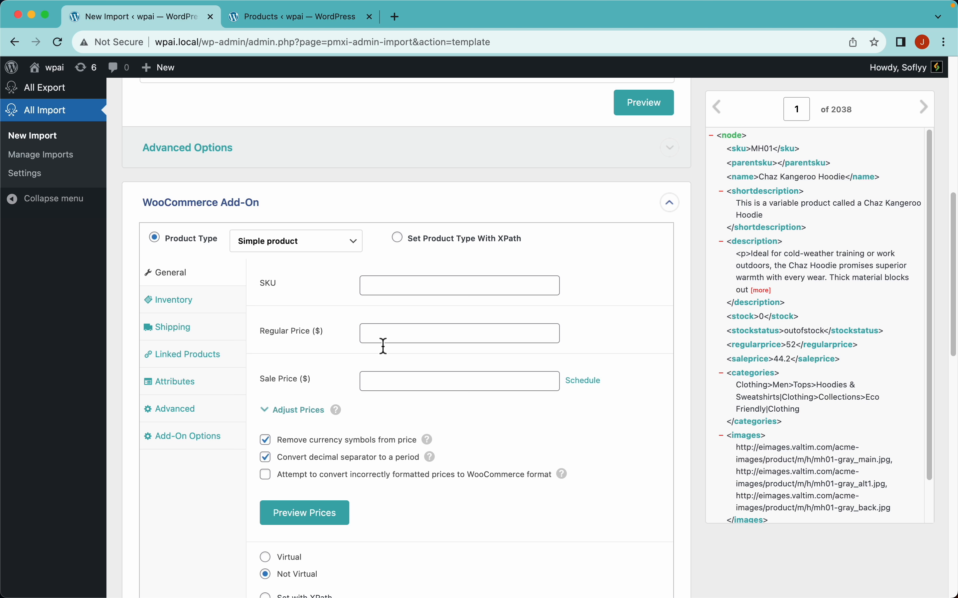
scroll(383, 347, down, 3)
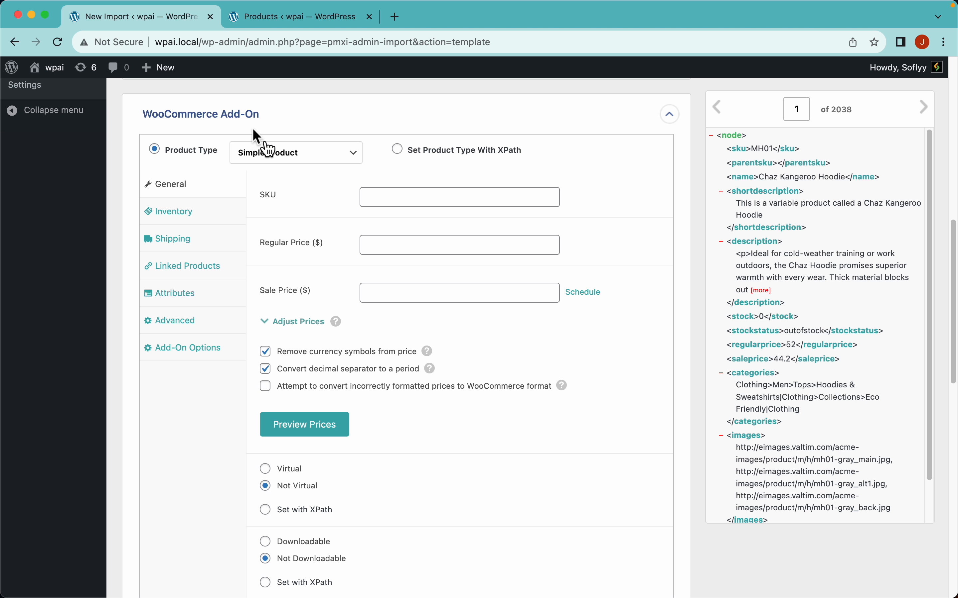
click(322, 156)
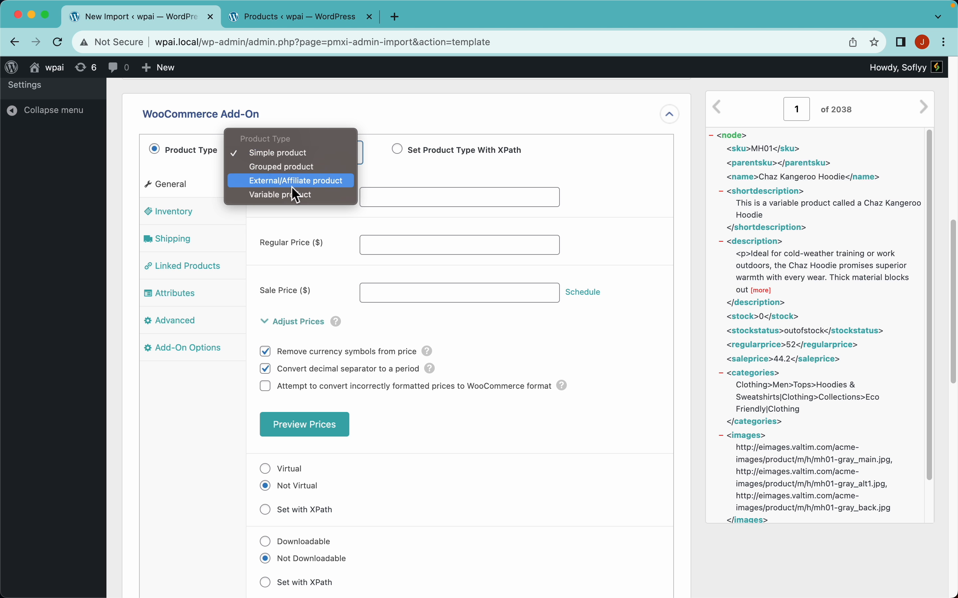
click(299, 196)
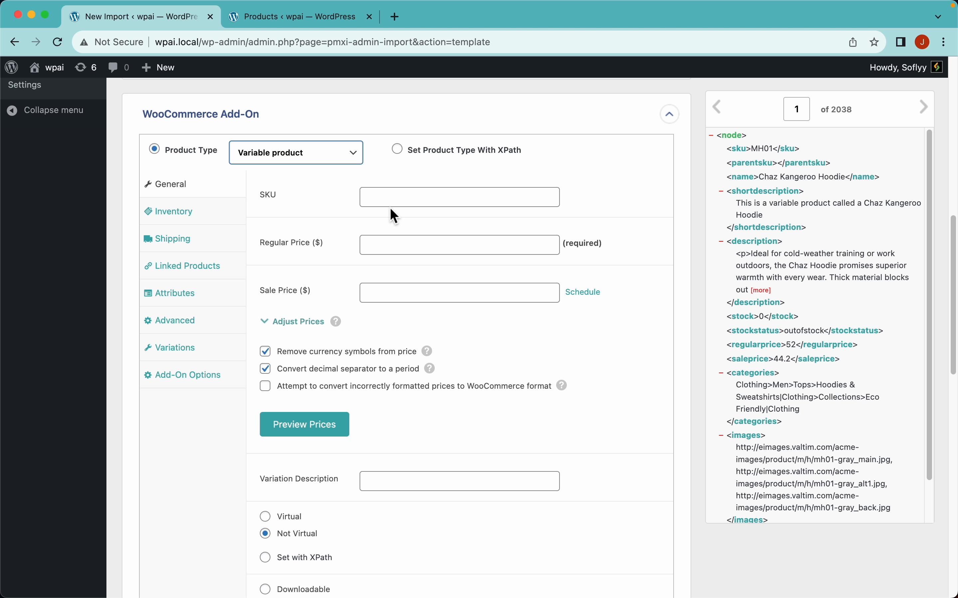
Step: Map the sku, regularprice and saleprice elements to the SKU, Regular Price and Sale Price fields
drag(732, 148, 537, 199)
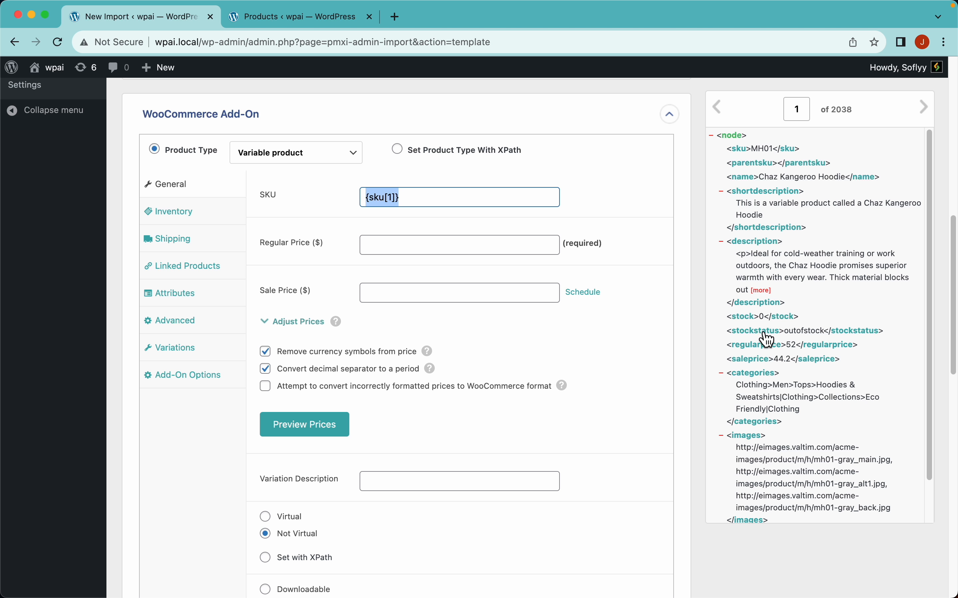
drag(765, 344, 515, 248)
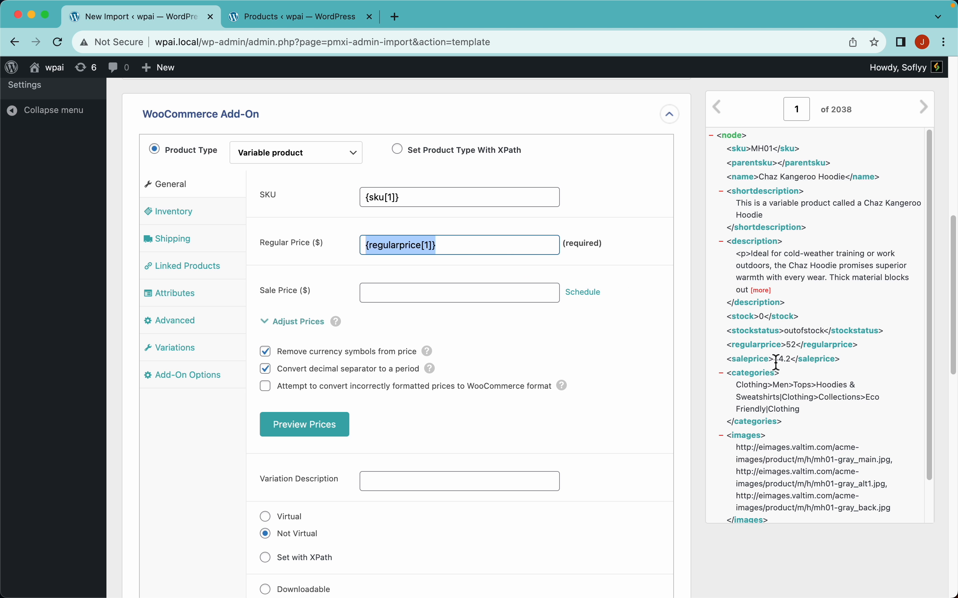
drag(752, 360, 460, 305)
scroll(447, 323, down, 3)
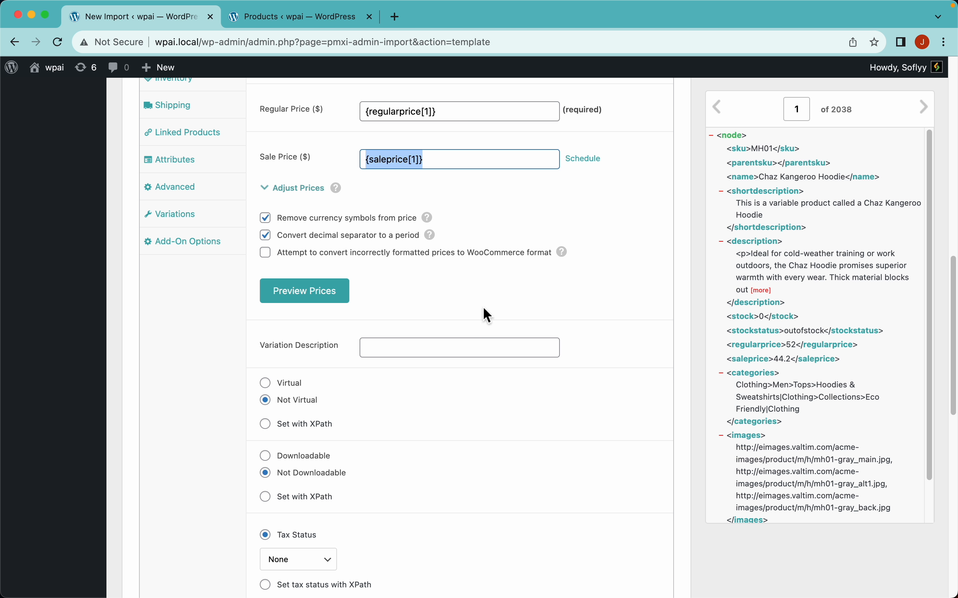
scroll(462, 317, down, 3)
scroll(487, 333, up, 3)
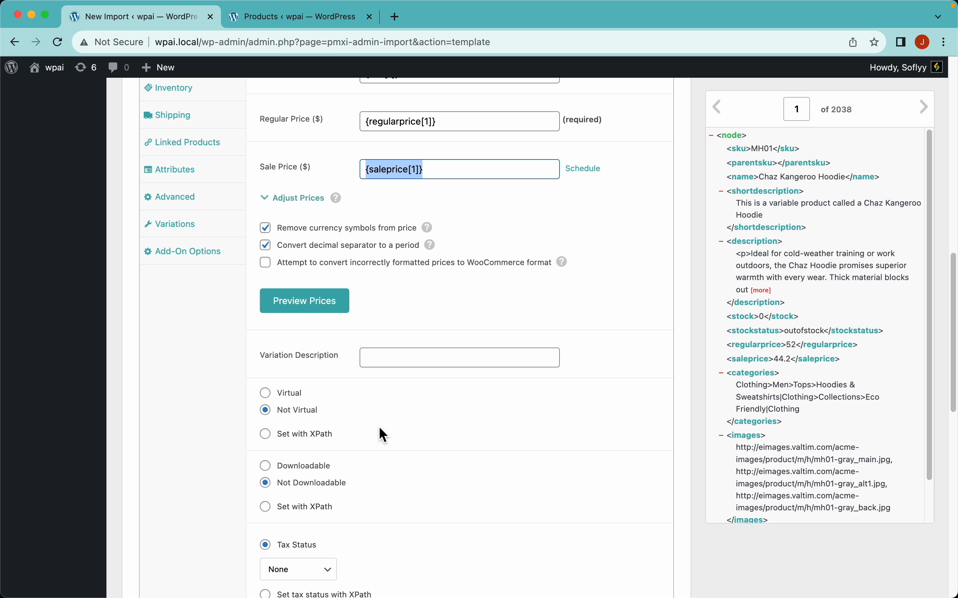
scroll(436, 356, down, 3)
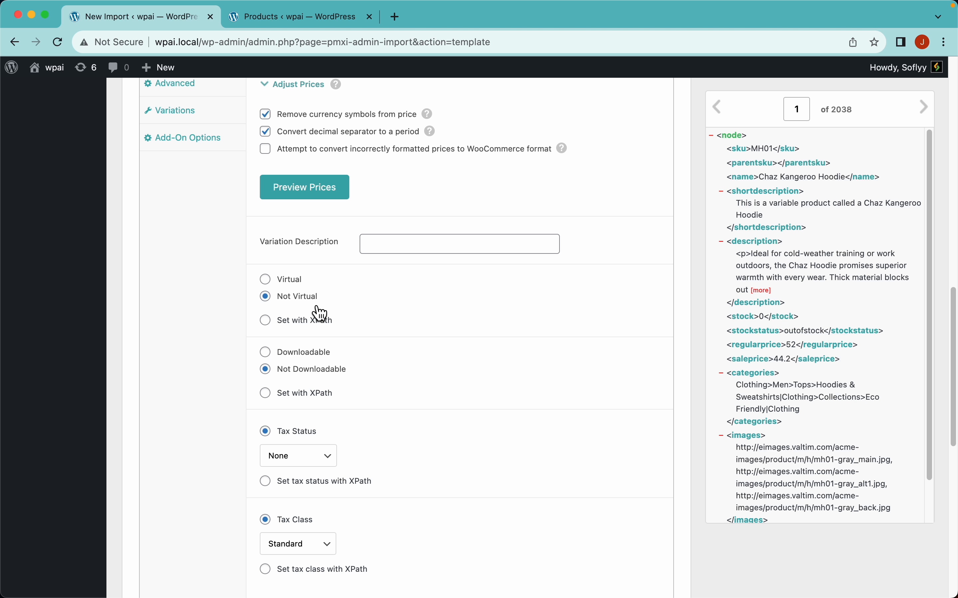
Step: In the inventory settings, enable stock management, map the stock element to Stock Qty and set the low stock threshold to 2
scroll(328, 312, up, 6)
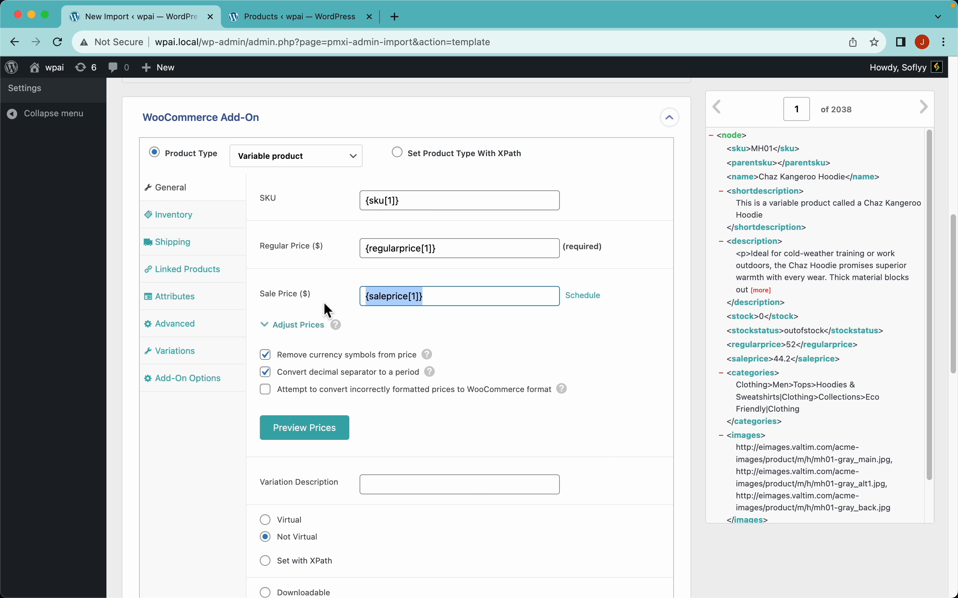
click(202, 223)
click(266, 215)
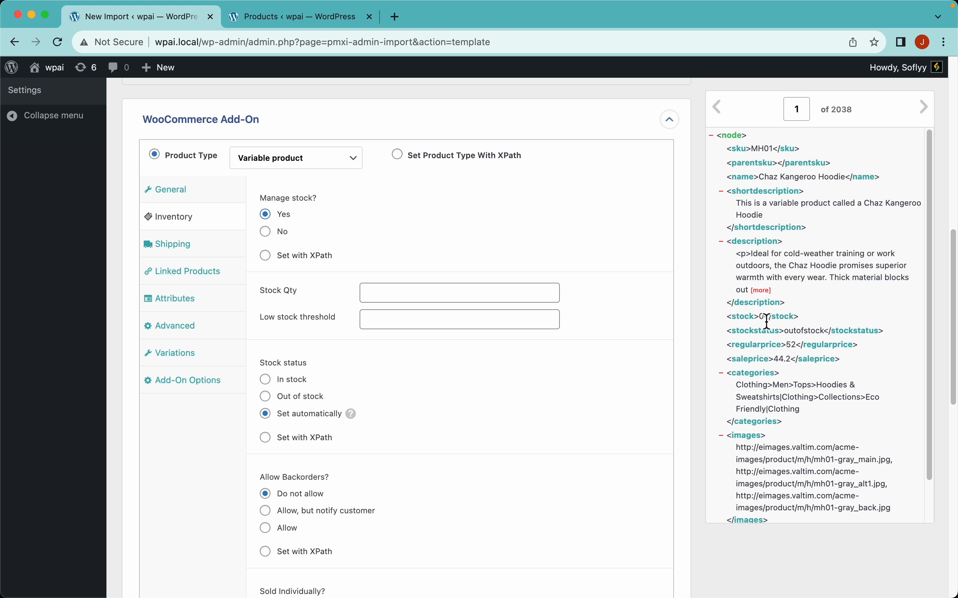
click(512, 294)
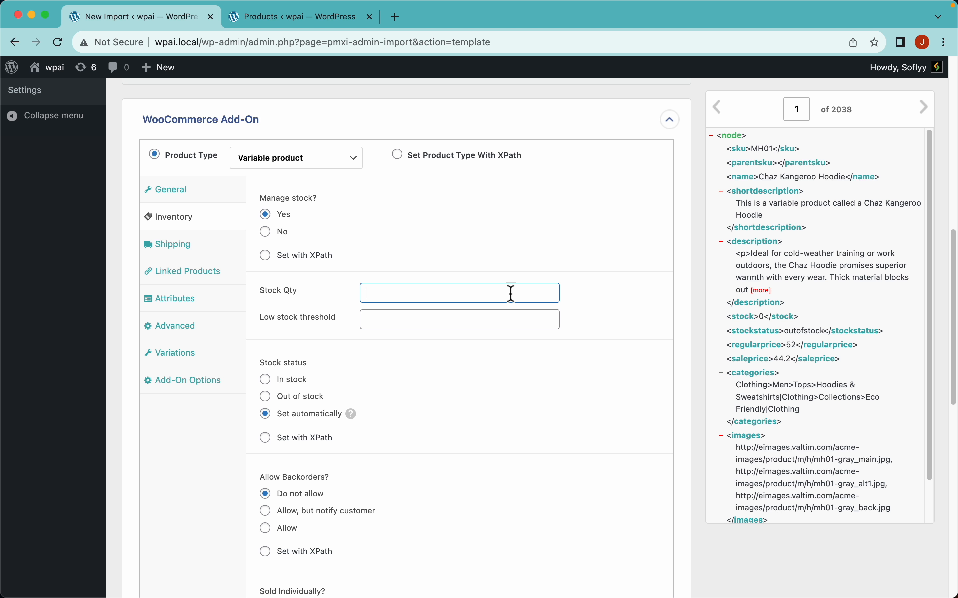
drag(748, 316, 537, 298)
click(416, 321)
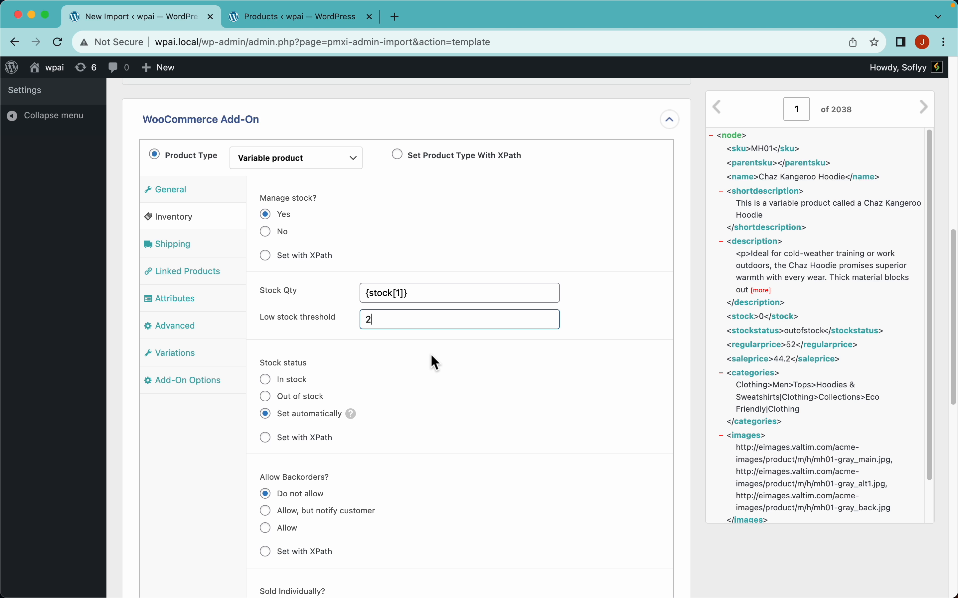
Step: Set the stock status with XPath using the stockstatus element and check the help note on its accepted values
scroll(438, 362, down, 4)
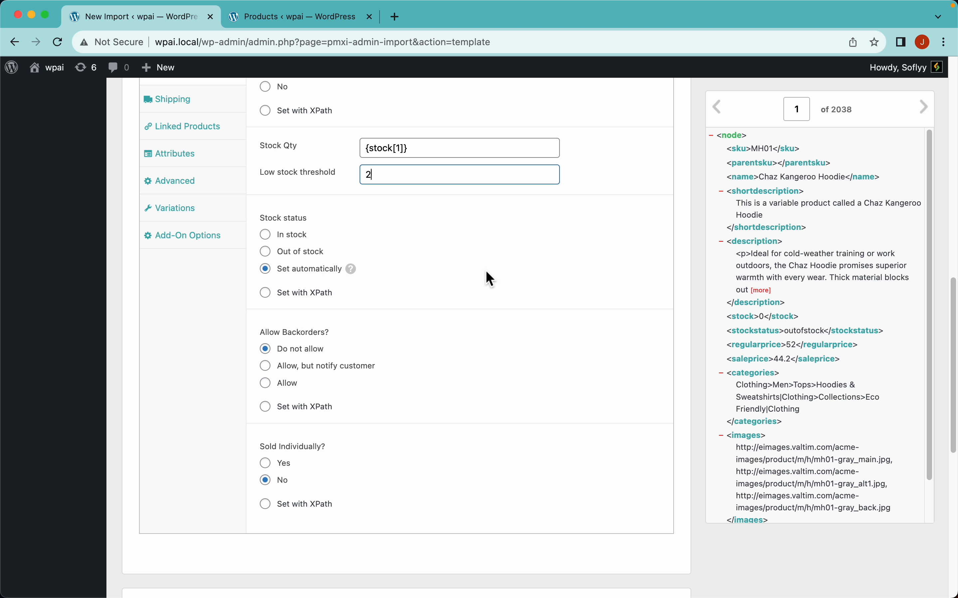
click(293, 235)
click(295, 269)
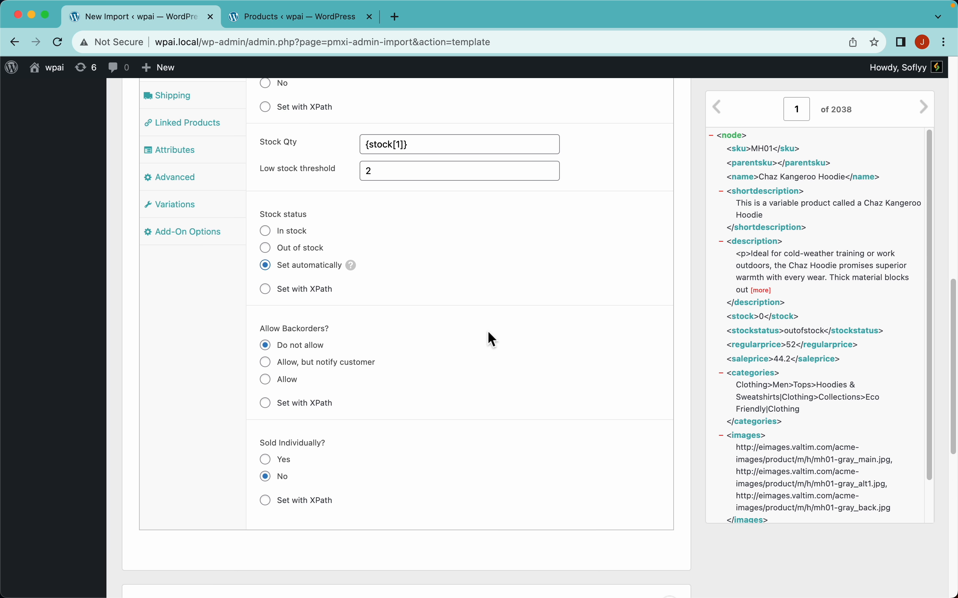
click(267, 290)
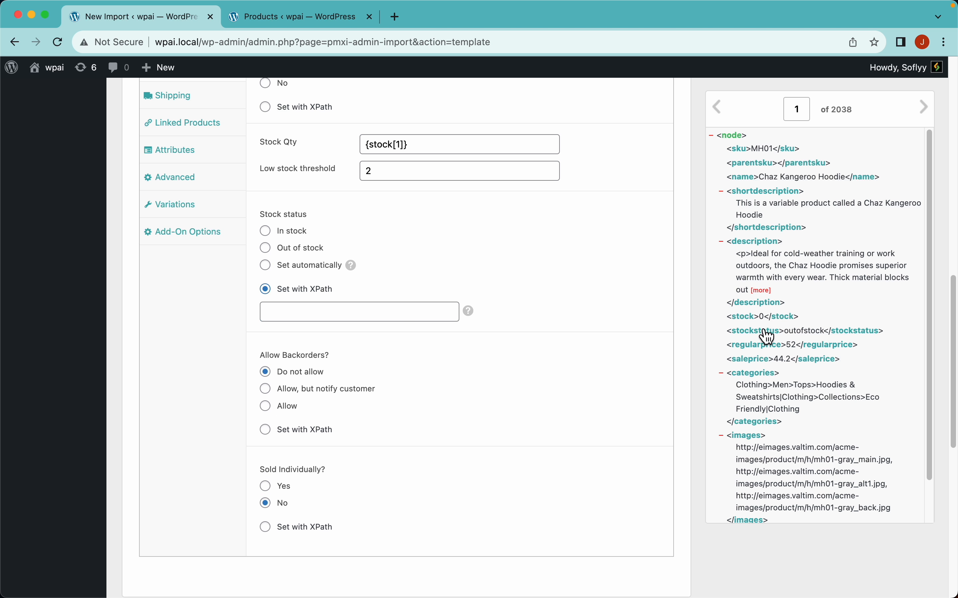
drag(763, 334, 437, 317)
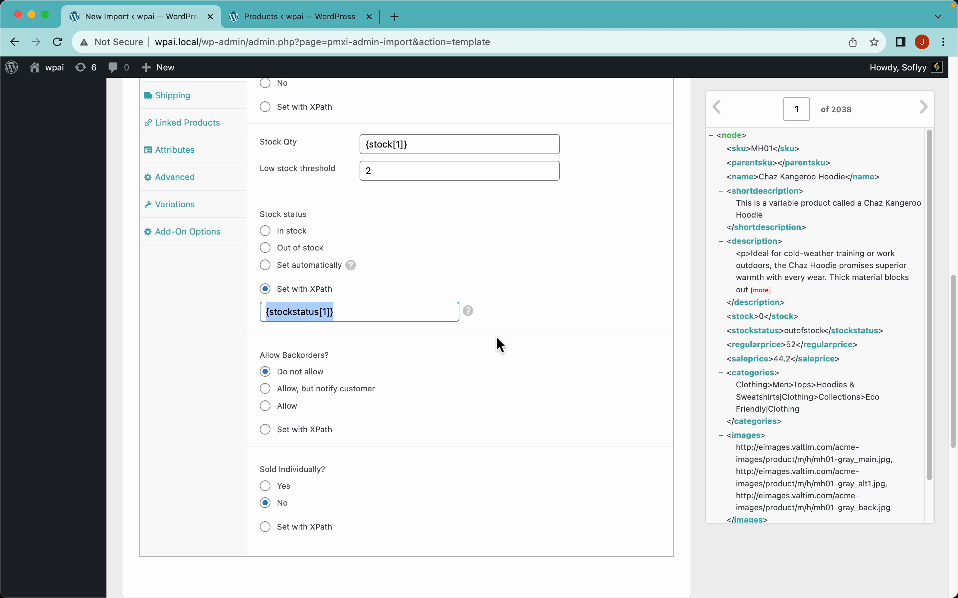
mouse_move(477, 320)
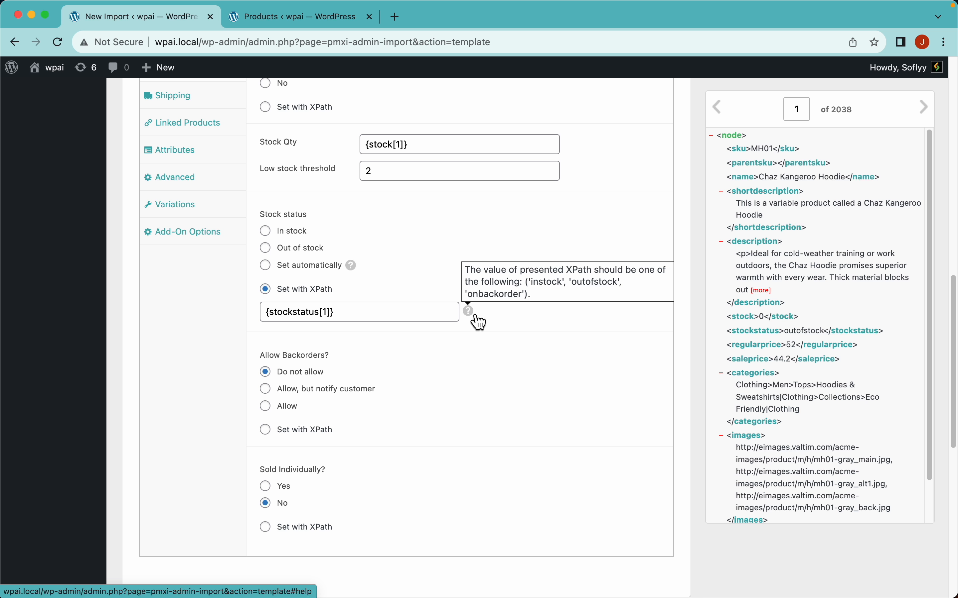
scroll(395, 214, up, 3)
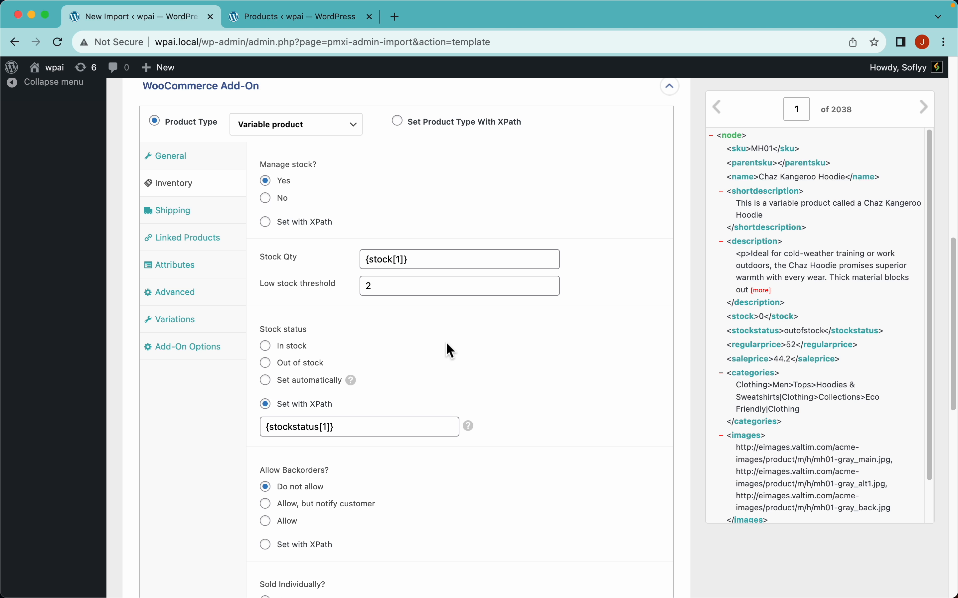
Step: Review the add-on's remaining inventory options and its shipping and linked products settings
scroll(454, 339, down, 5)
scroll(455, 340, up, 5)
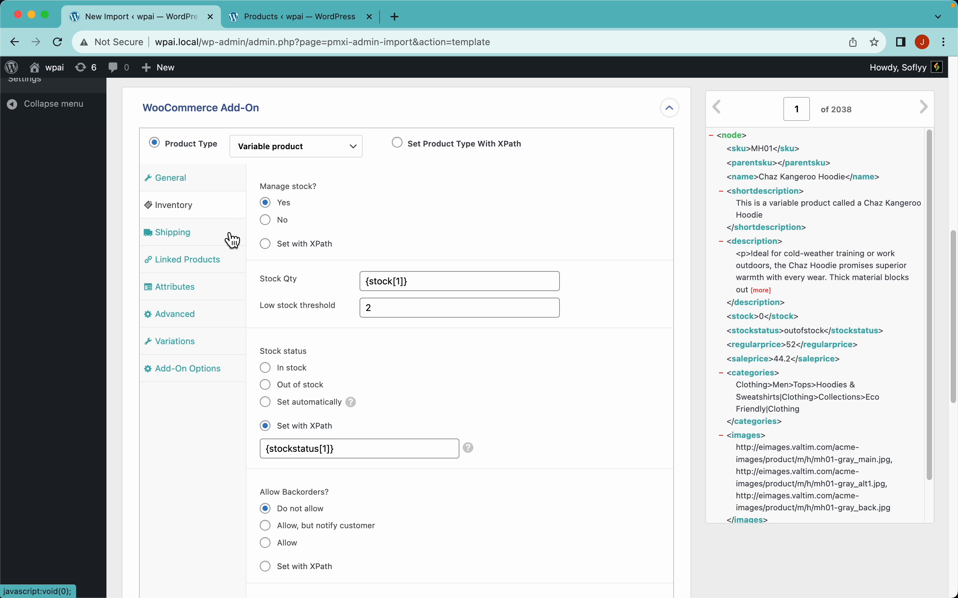
click(218, 238)
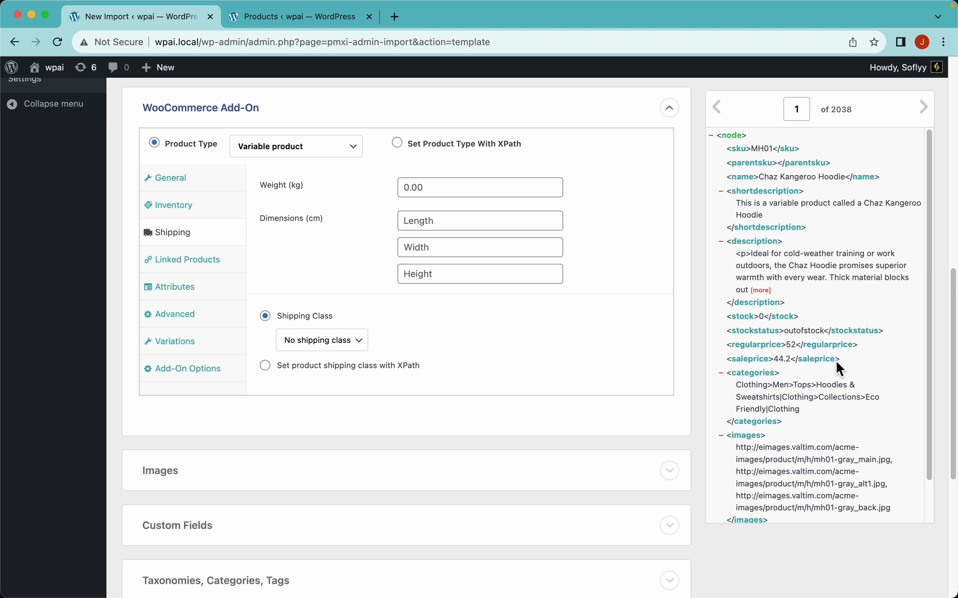
scroll(931, 416, down, 2)
scroll(932, 415, up, 2)
click(210, 268)
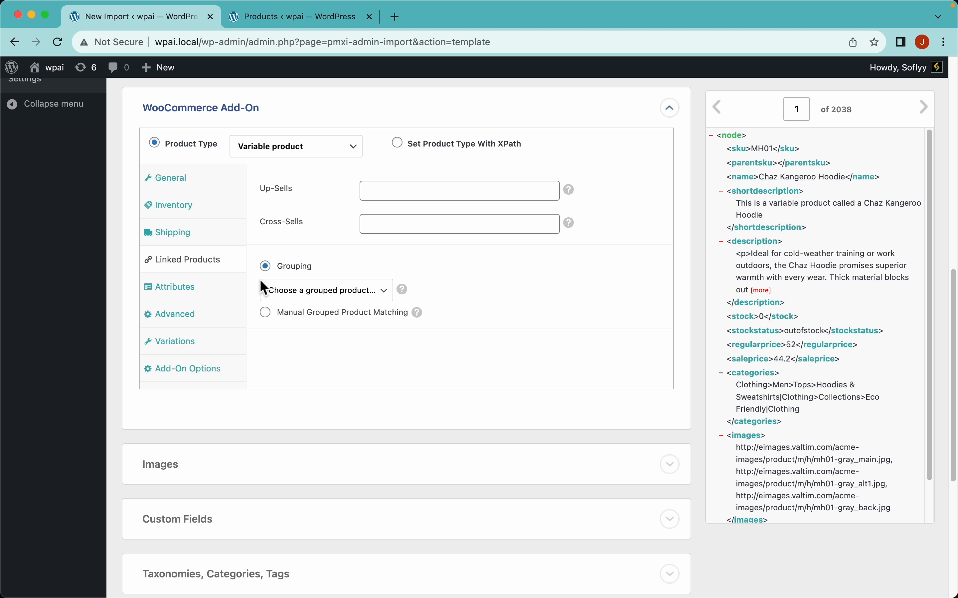
Step: Add a second product attribute row and name the two attributes Size and Color
click(220, 294)
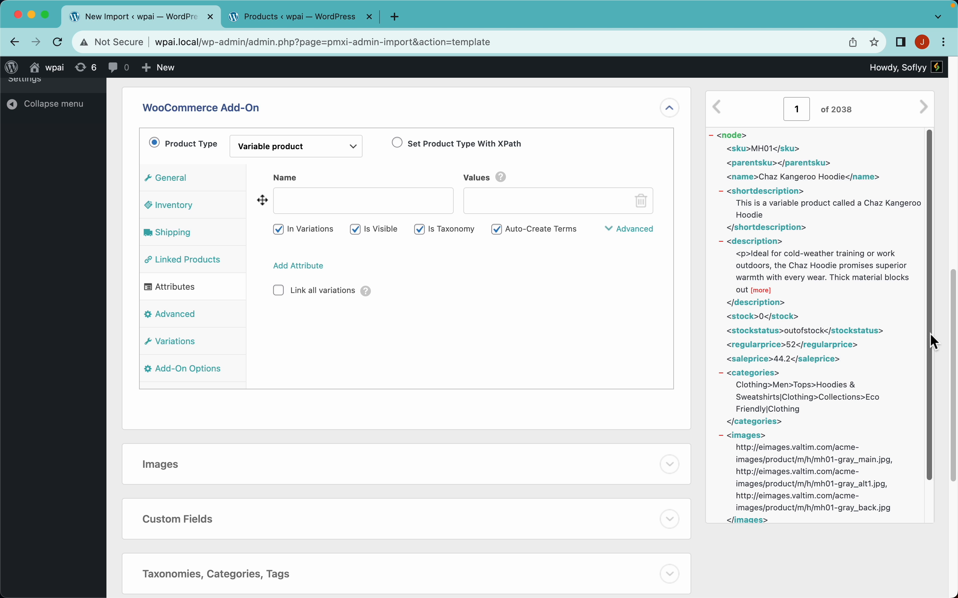
drag(932, 337, 932, 436)
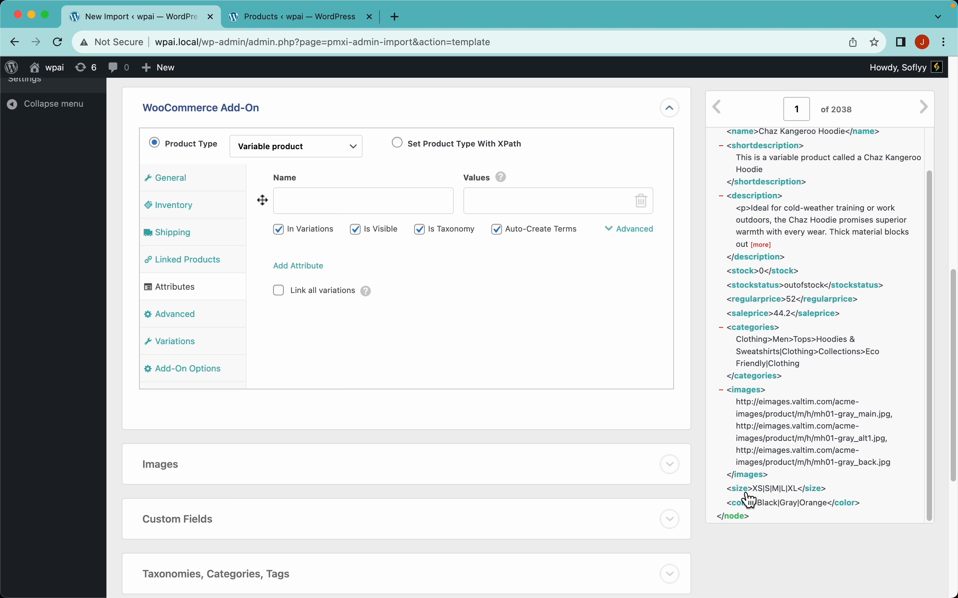
click(317, 265)
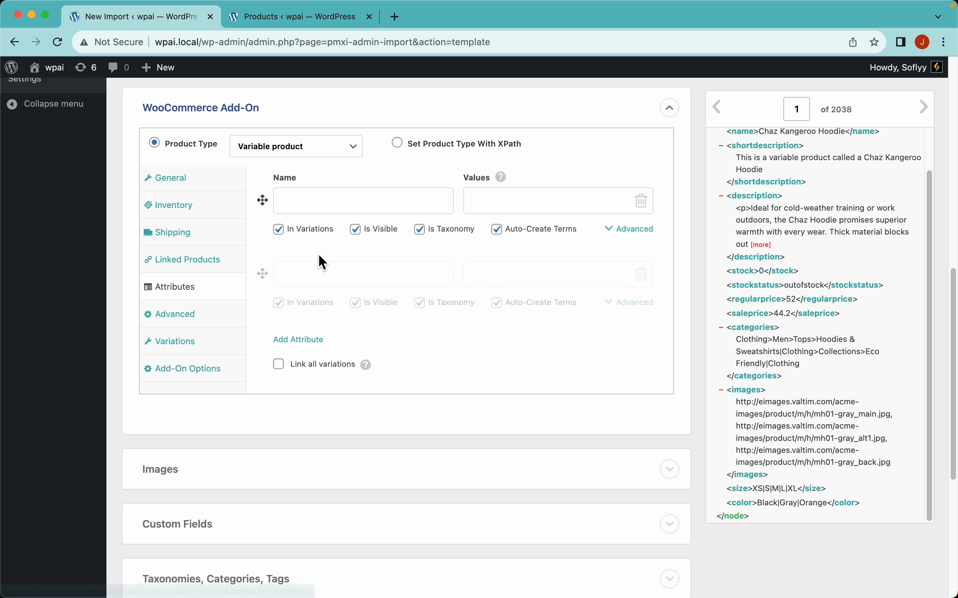
click(348, 202)
text(S)
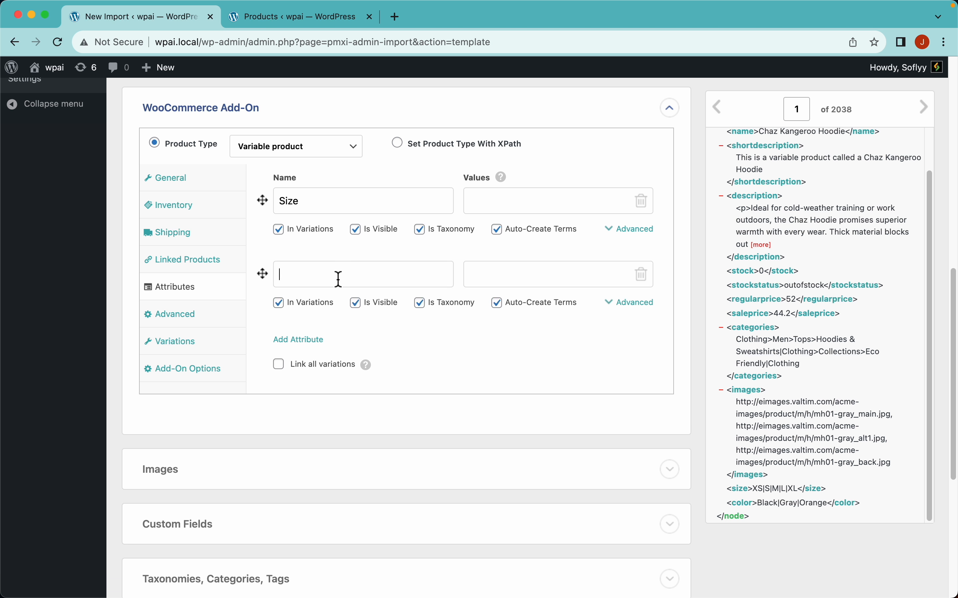
text(Color)
Step: Map the size and color elements to the values of their attributes and review the Size attribute's advanced options
drag(754, 489, 576, 207)
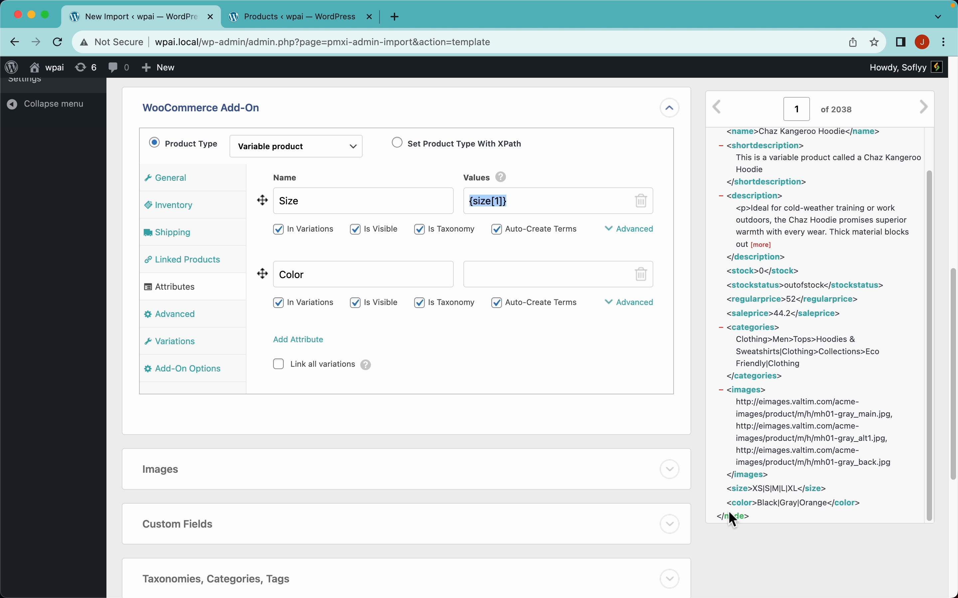
drag(744, 503, 532, 276)
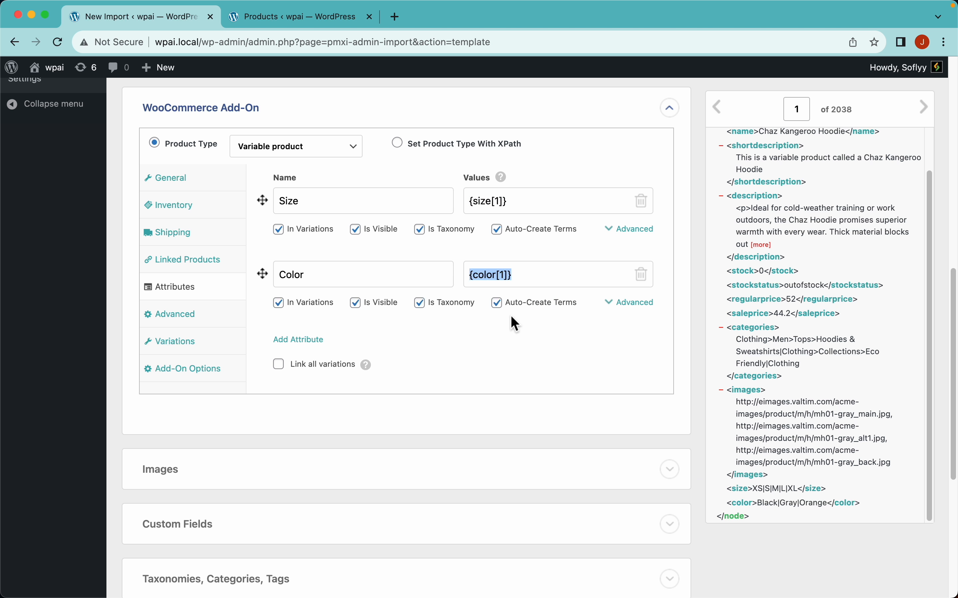
click(515, 327)
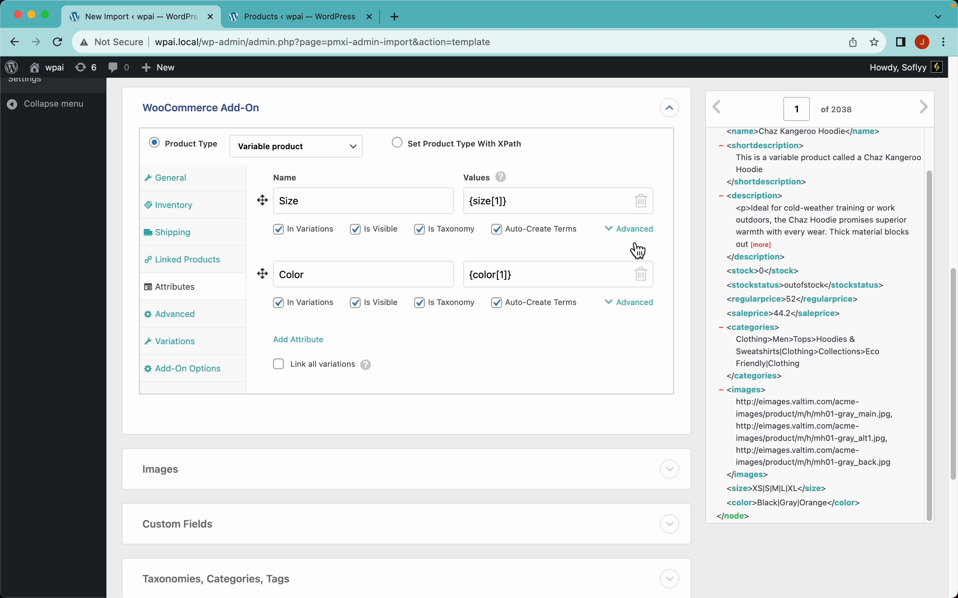
click(633, 230)
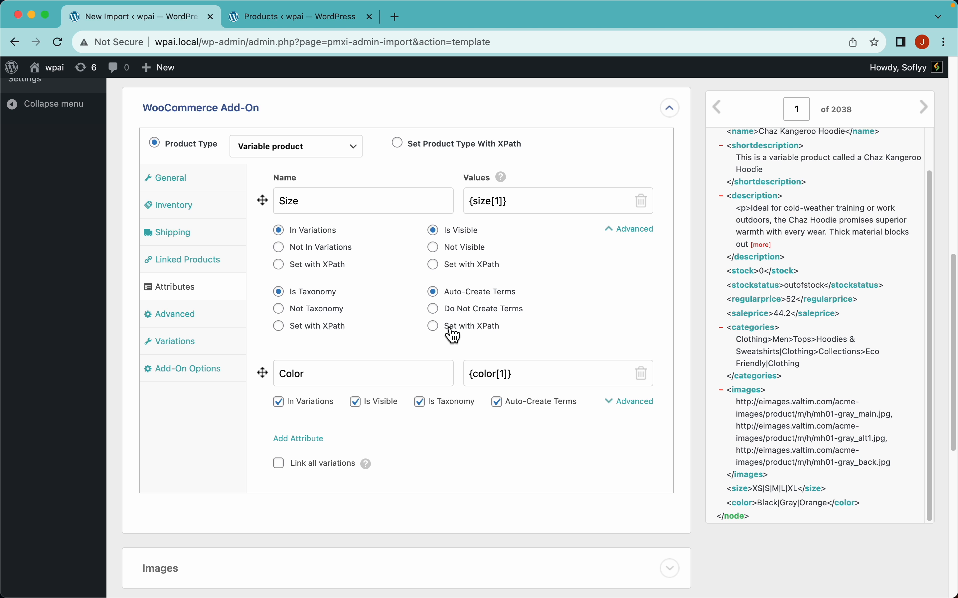
click(643, 236)
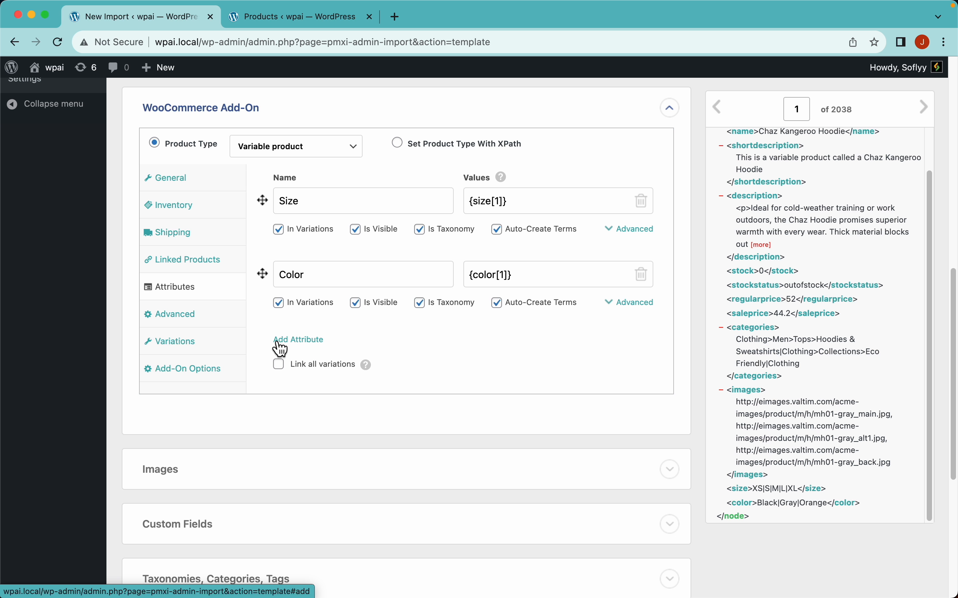
Step: In the add-on's variation settings, match variations by the same title as the parent product, using the name element as Product Title
click(229, 352)
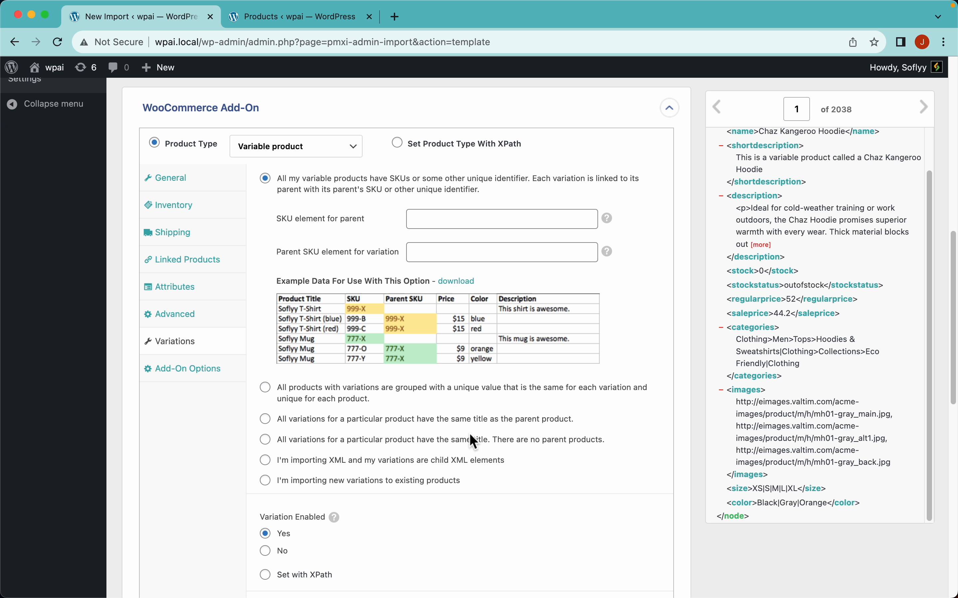
click(489, 422)
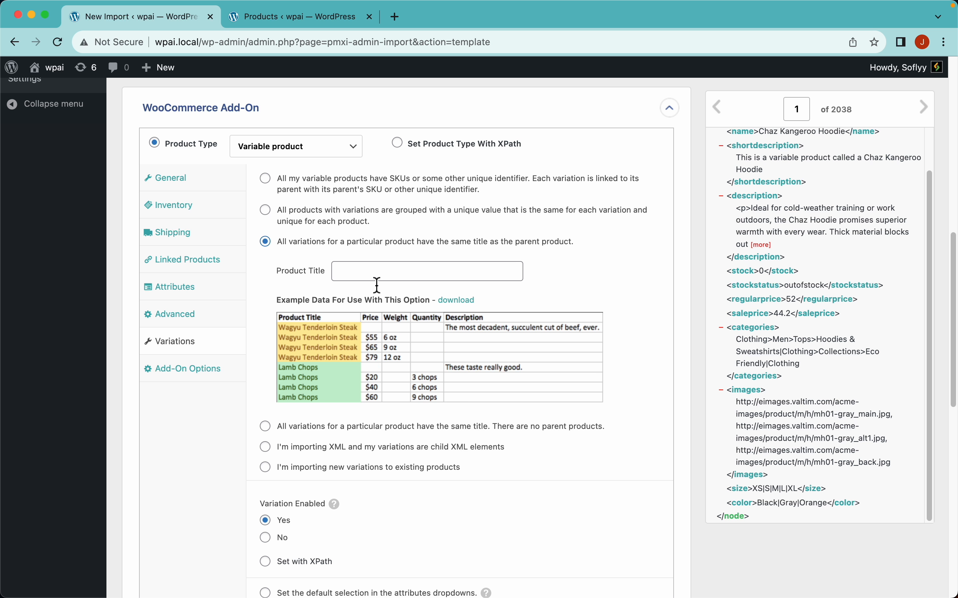
scroll(368, 288, up, 5)
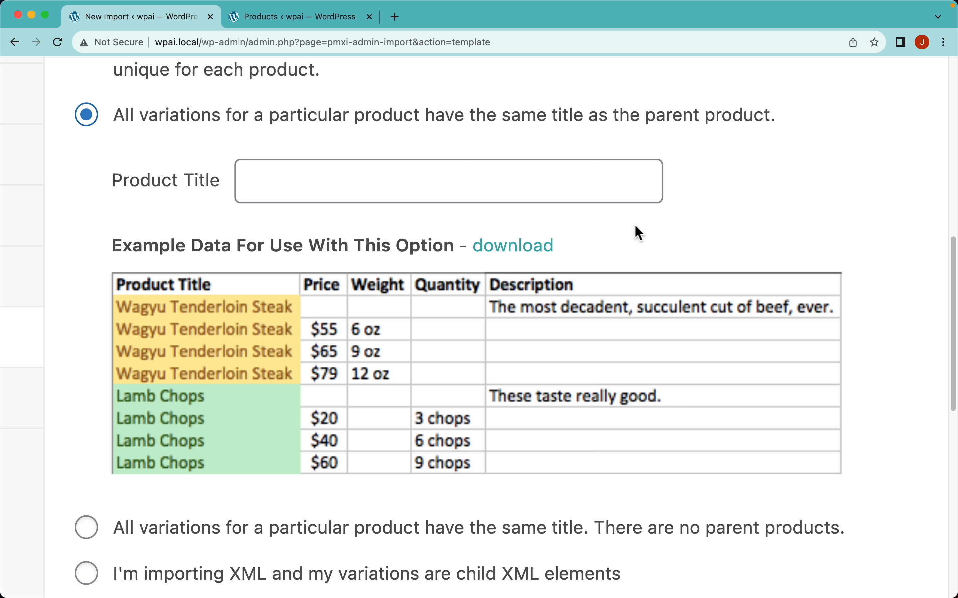
scroll(639, 221, down, 5)
scroll(756, 166, up, 2)
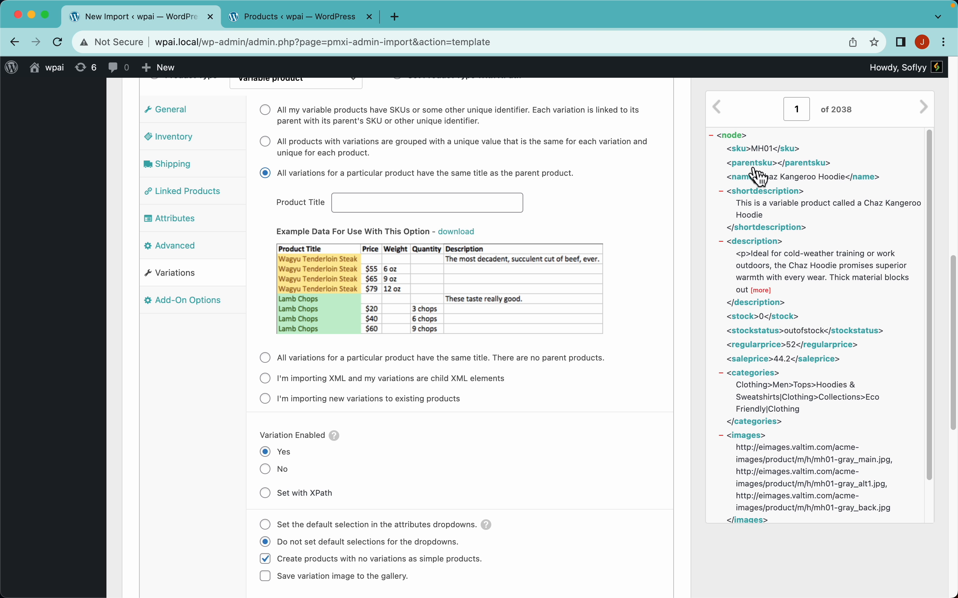
drag(745, 186, 508, 205)
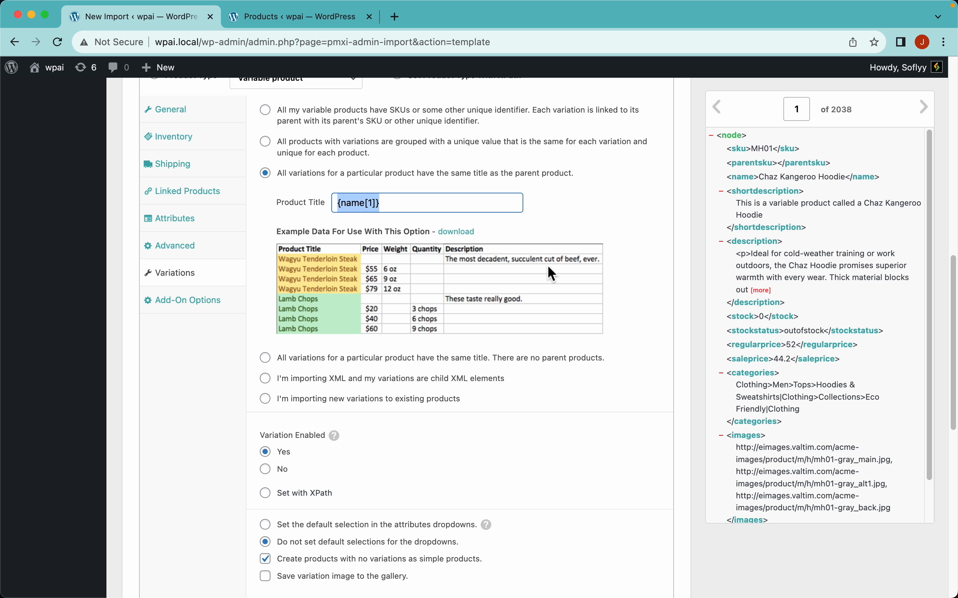
Step: Link variations to parents by unique identifier, using the sku and parentsku elements, and recheck the general and inventory settings
click(445, 116)
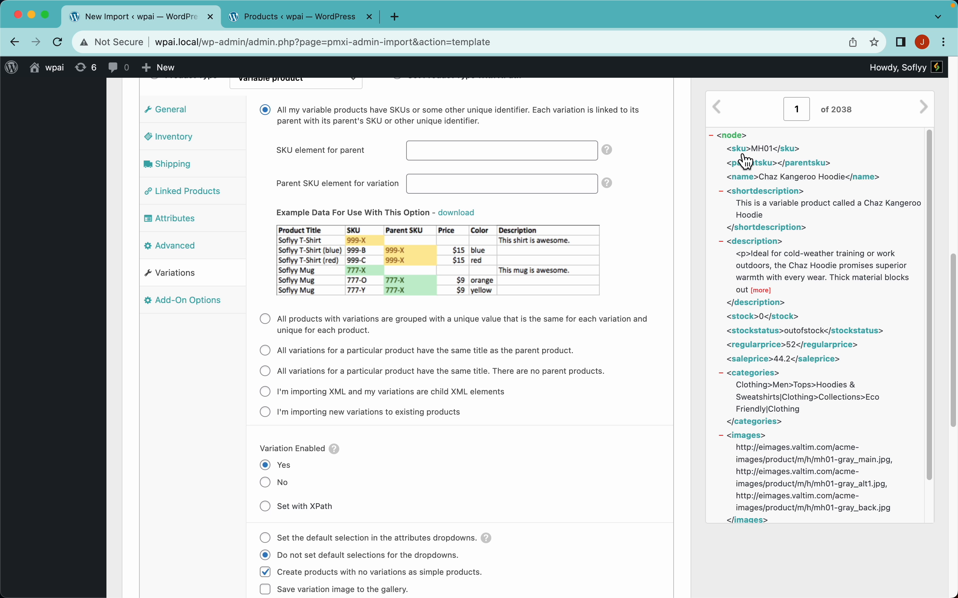
drag(746, 150, 534, 186)
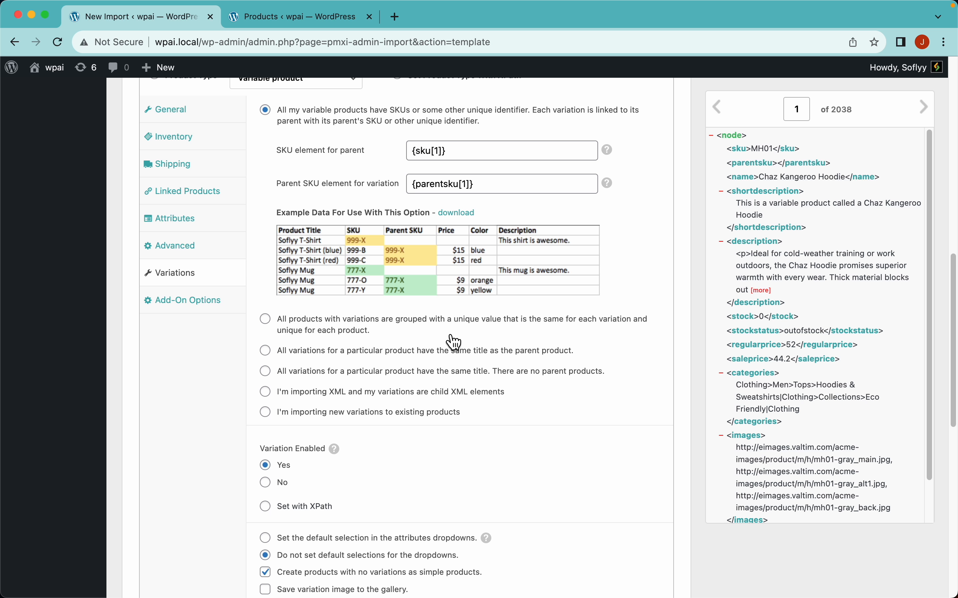
scroll(451, 338, down, 5)
scroll(502, 306, up, 8)
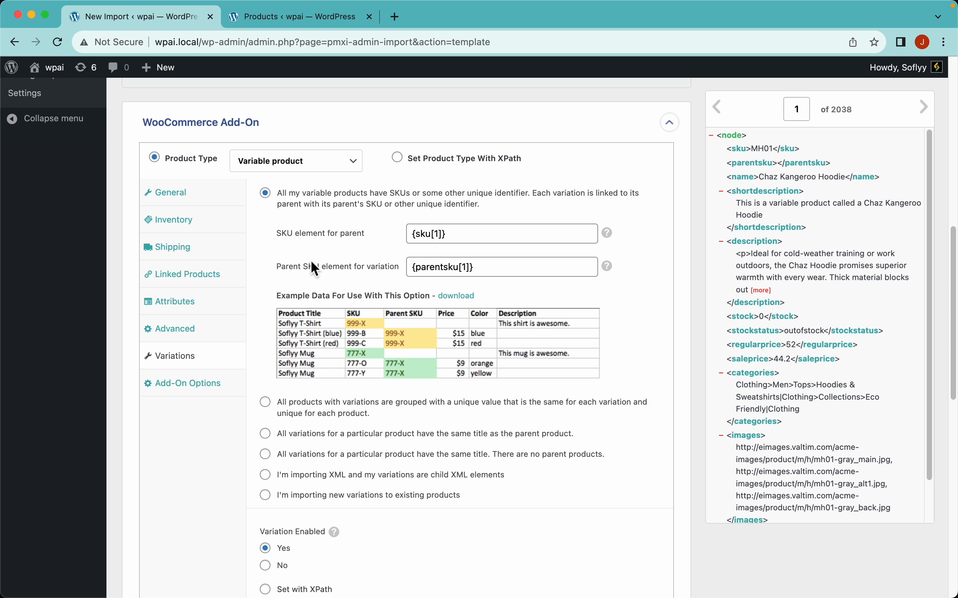
click(212, 196)
click(198, 220)
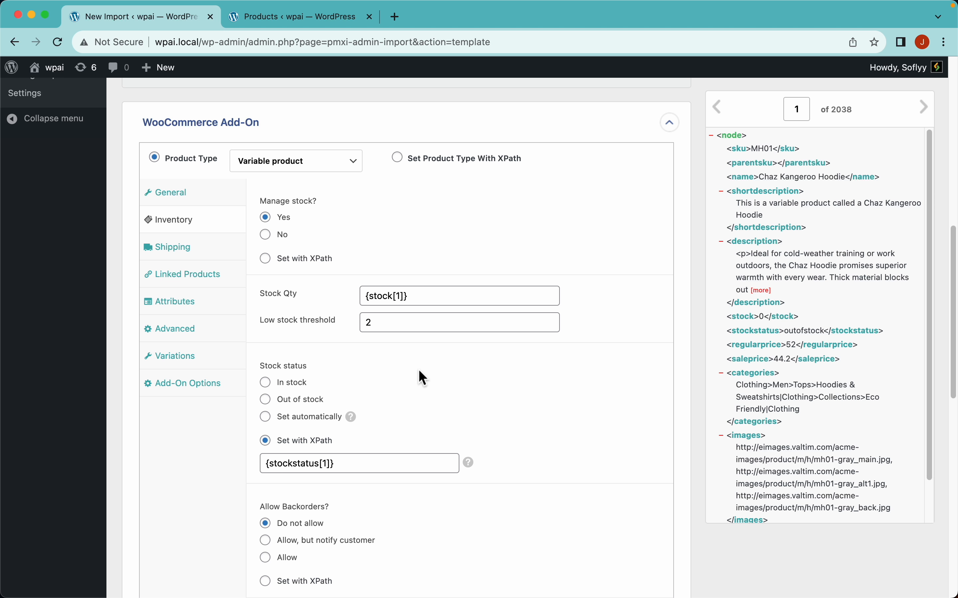
Step: Map the images element to the URL list for downloading images hosted elsewhere
scroll(419, 370, down, 15)
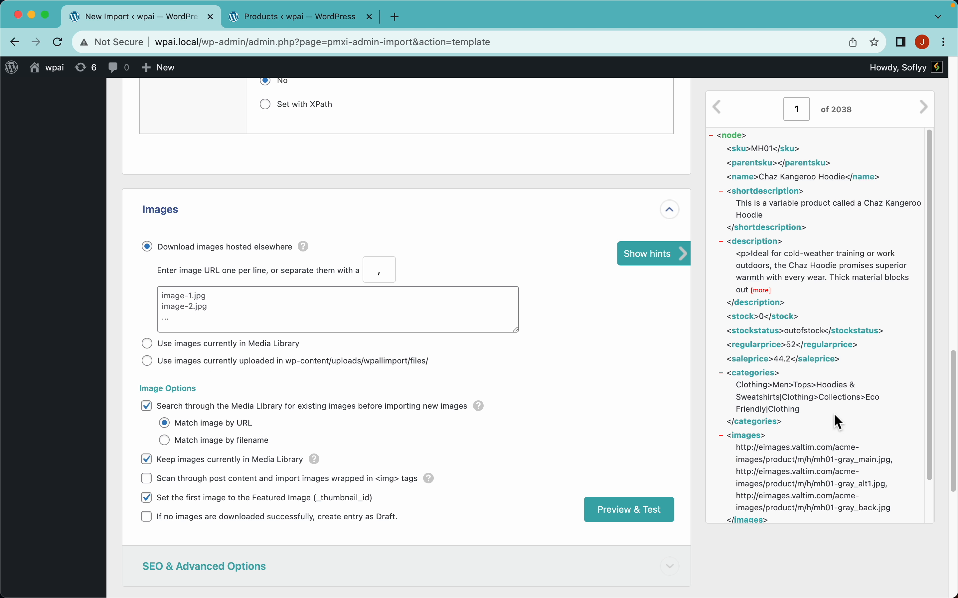
scroll(834, 414, down, 2)
drag(754, 395, 435, 291)
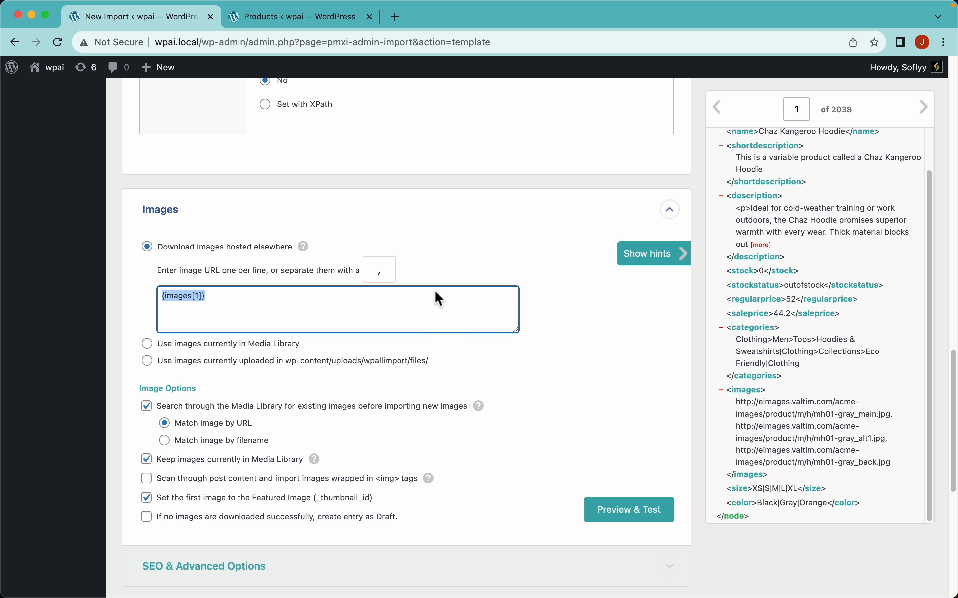
Step: Preview the first record's images, run the image access test and check the help note on searching the Media Library
click(650, 519)
scroll(425, 391, down, 1)
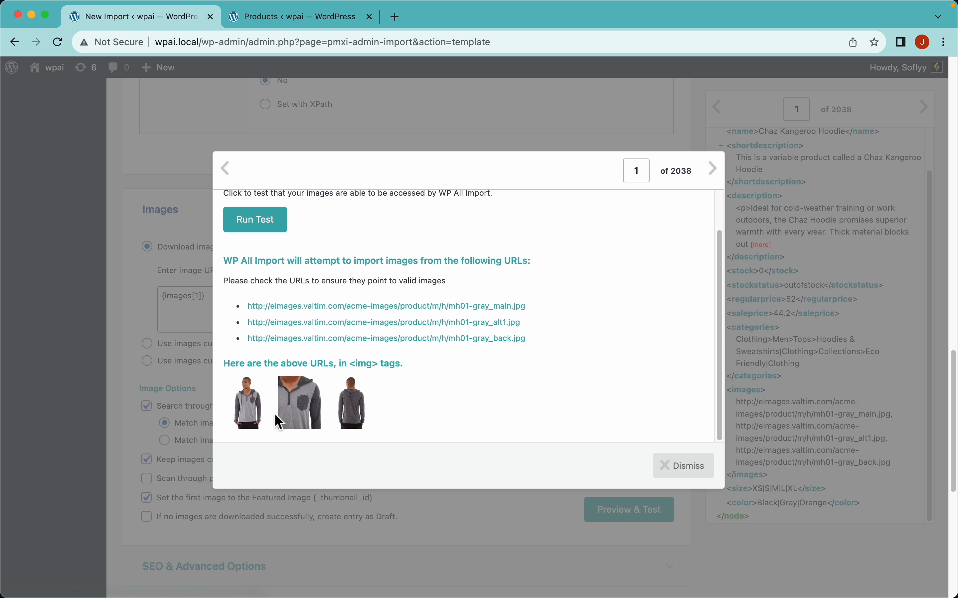
scroll(422, 314, up, 2)
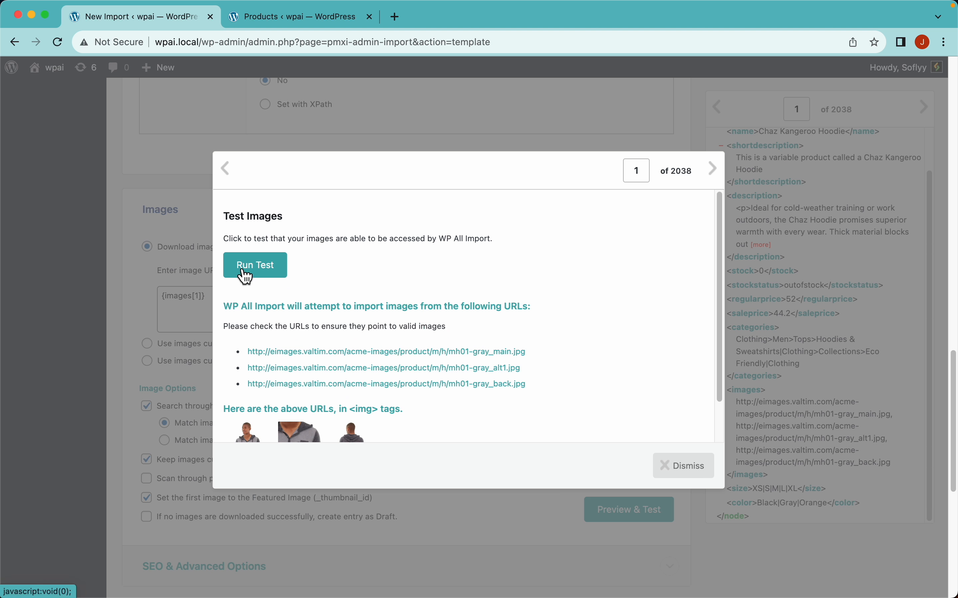
click(266, 275)
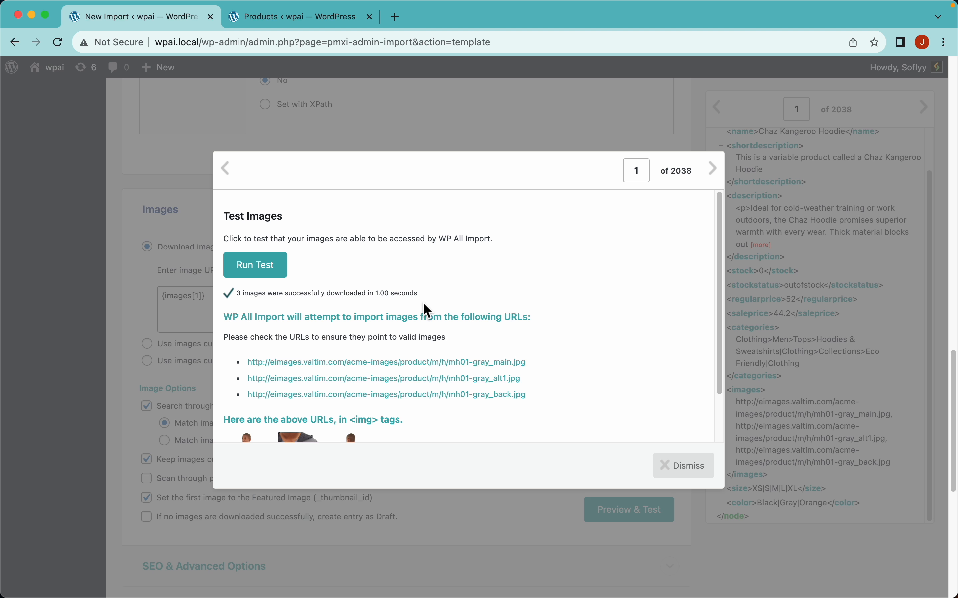
click(684, 471)
scroll(500, 376, down, 3)
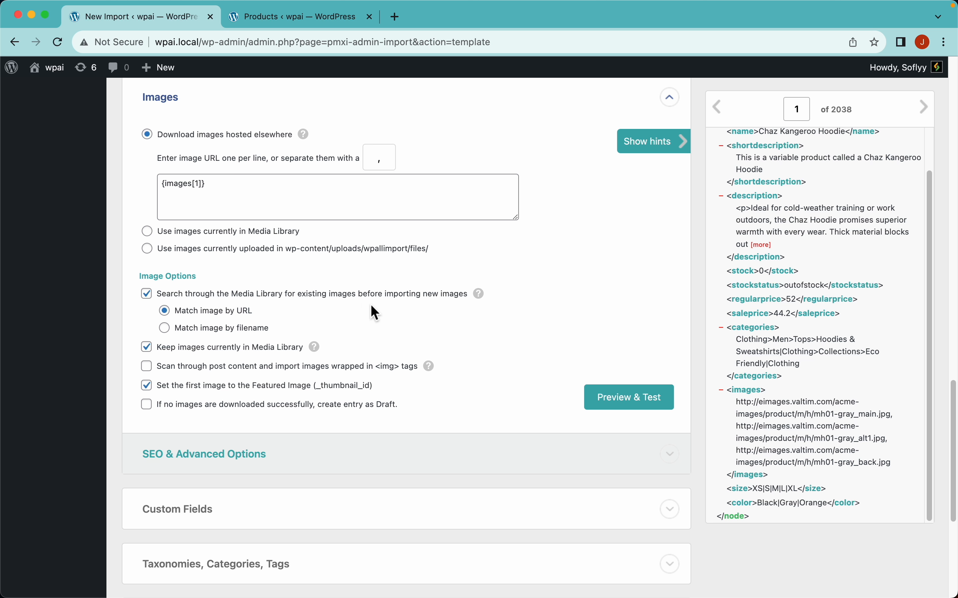
mouse_move(488, 304)
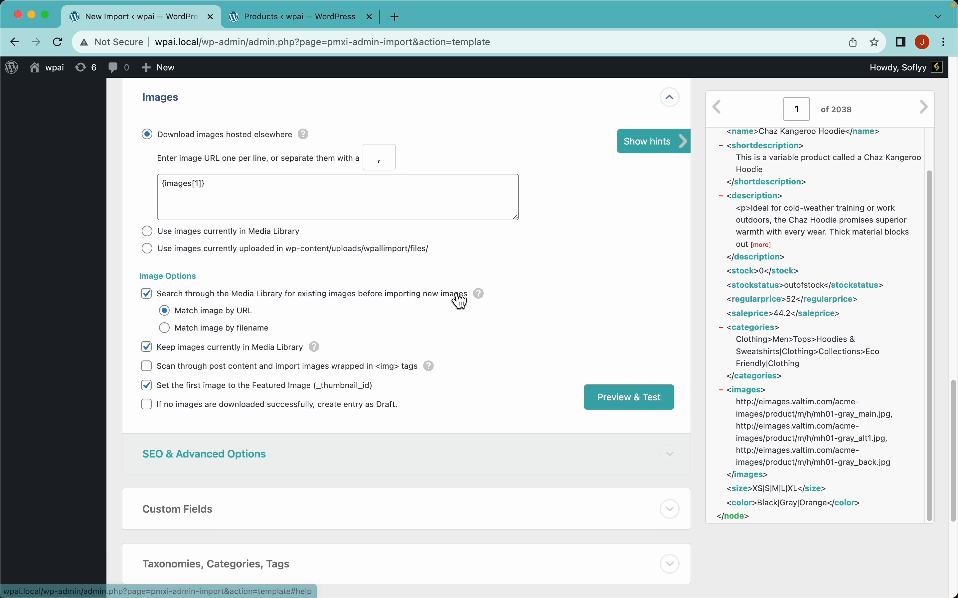
Step: Enable product categories as hierarchical parent/child categories and examine the separators used in the categories element
scroll(455, 299, down, 6)
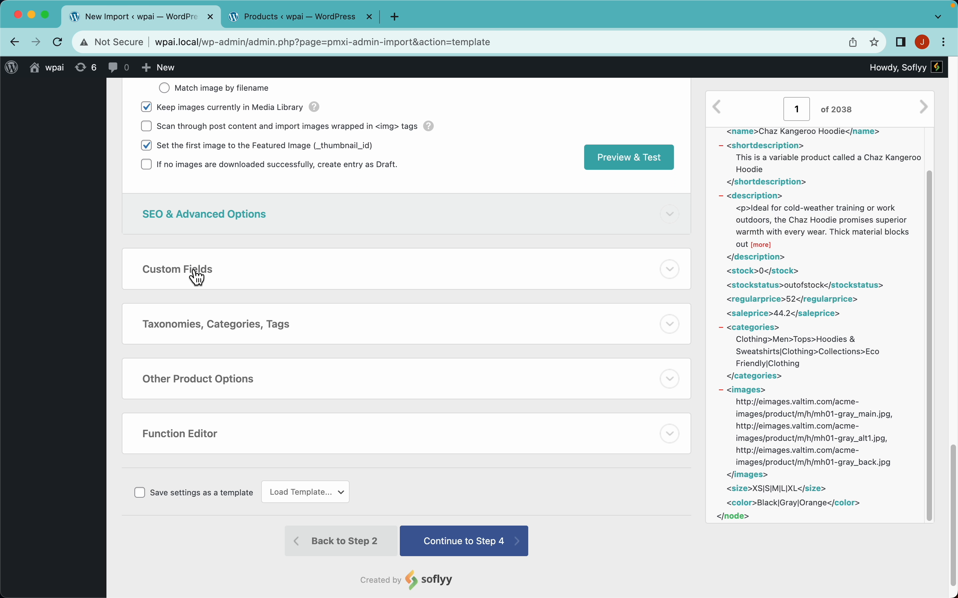
click(258, 332)
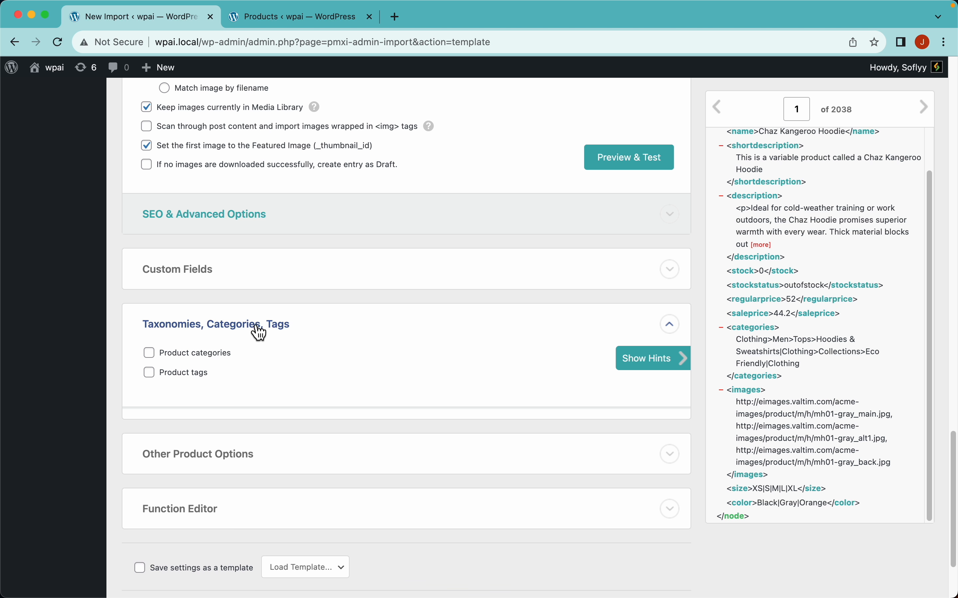
scroll(316, 297, down, 3)
click(207, 237)
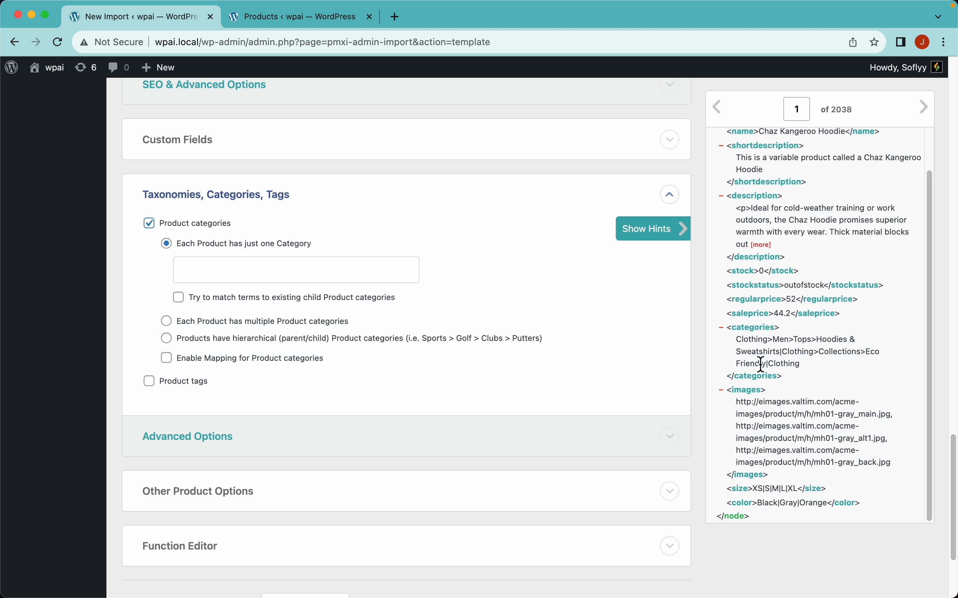
click(225, 343)
scroll(829, 351, up, 5)
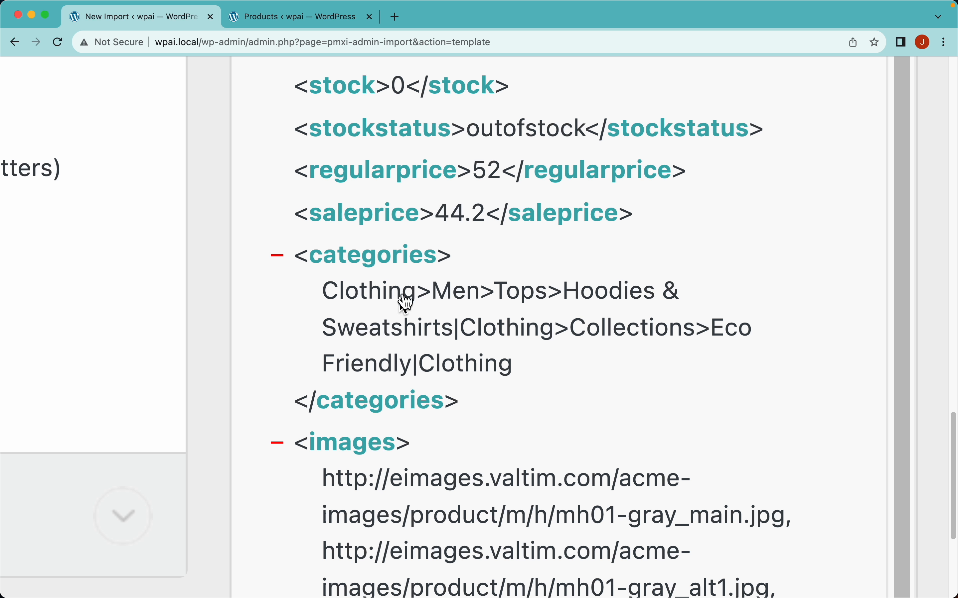
double_click(455, 329)
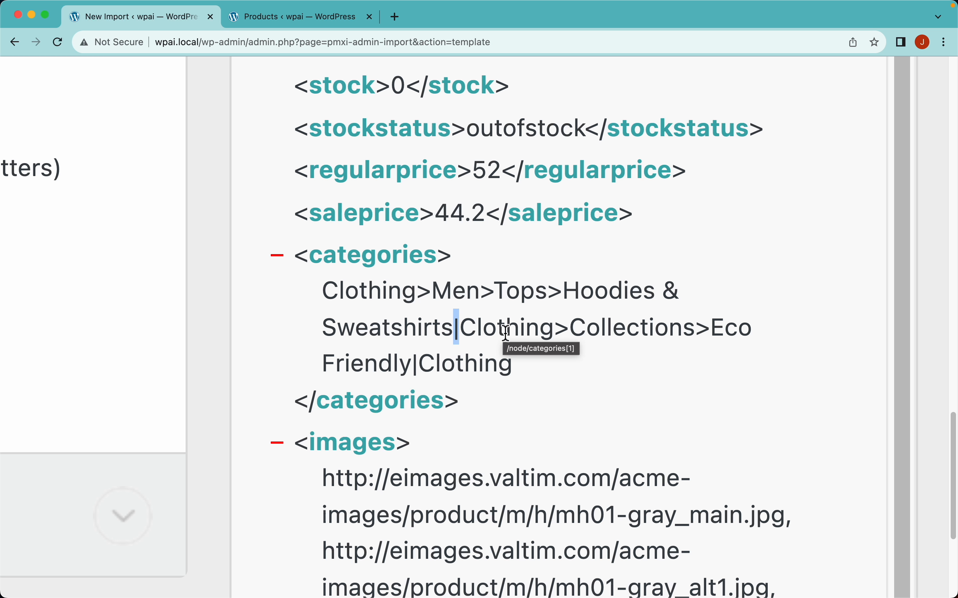
key(super+0)
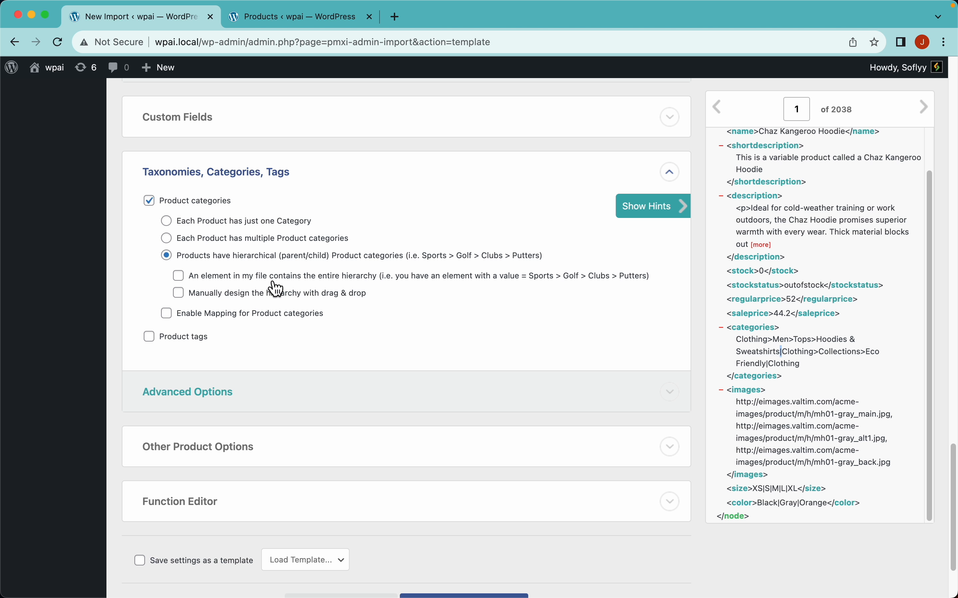
Step: Map the categories element as the entire hierarchy, separate hierarchy groups with the | symbol and preview the hierarchy
click(361, 276)
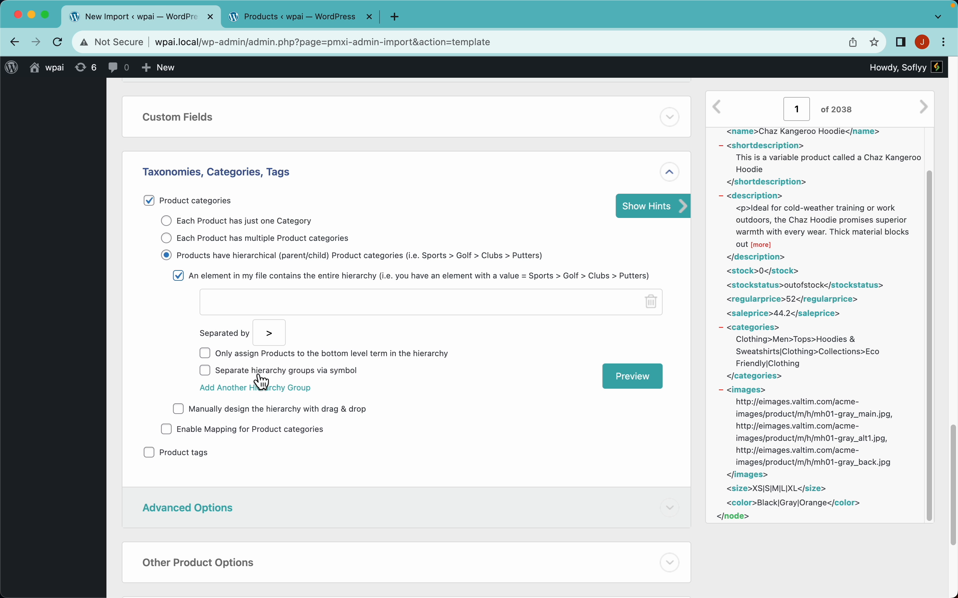
click(337, 376)
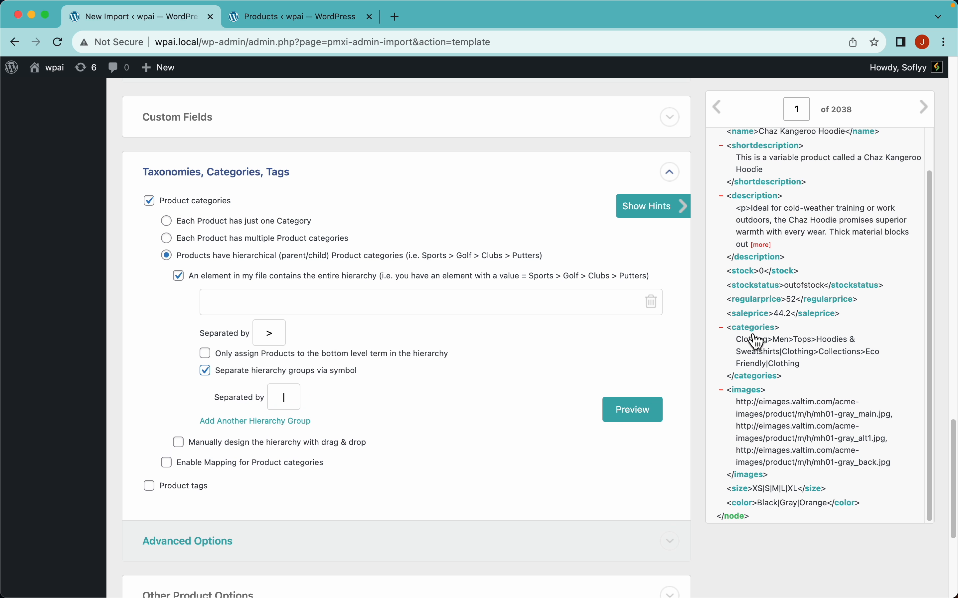
drag(751, 337, 560, 306)
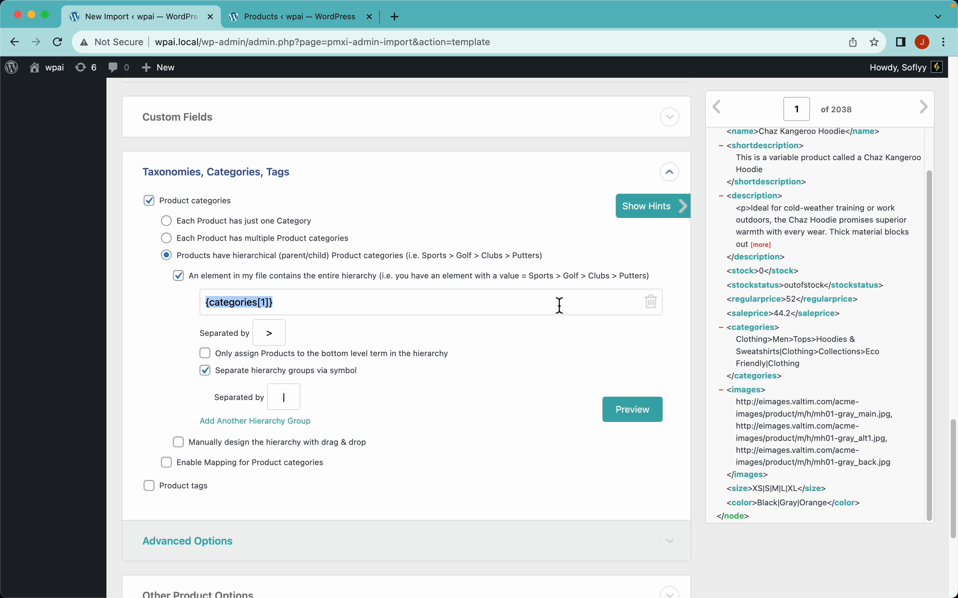
click(641, 415)
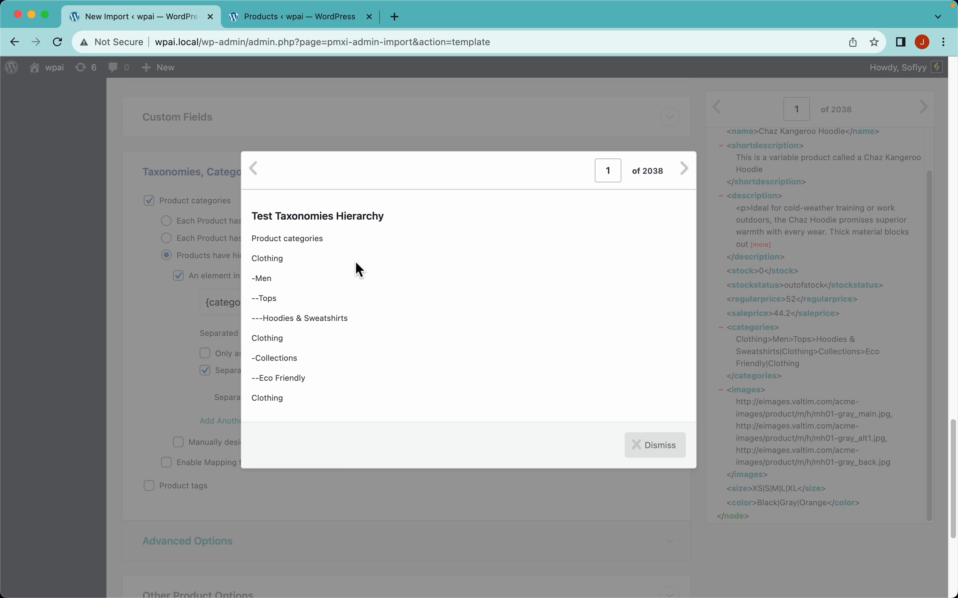
click(652, 447)
scroll(452, 406, down, 2)
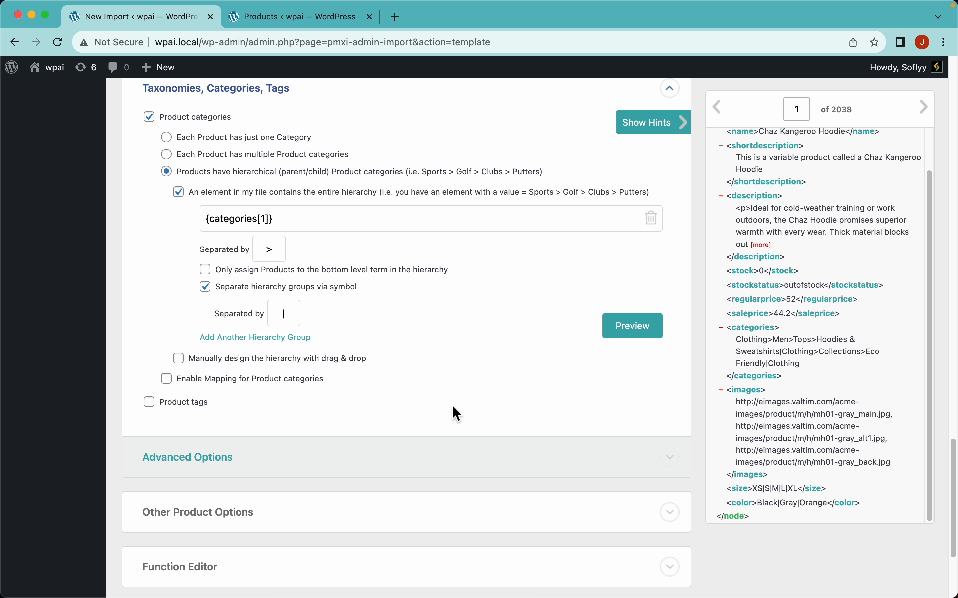
Step: Review the other product options, from post status and dates to page template and menu order
scroll(453, 405, down, 4)
click(239, 345)
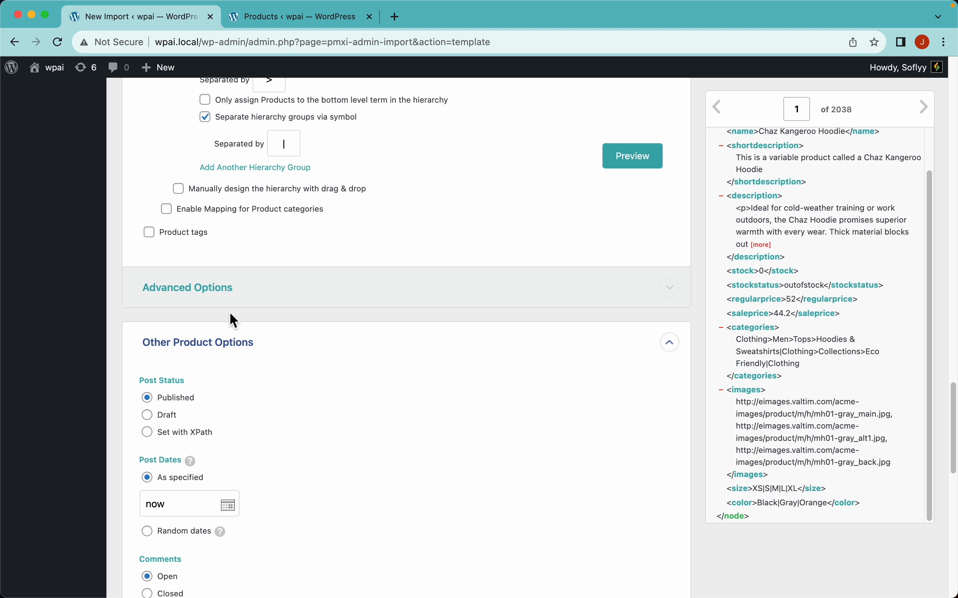
scroll(363, 339, down, 6)
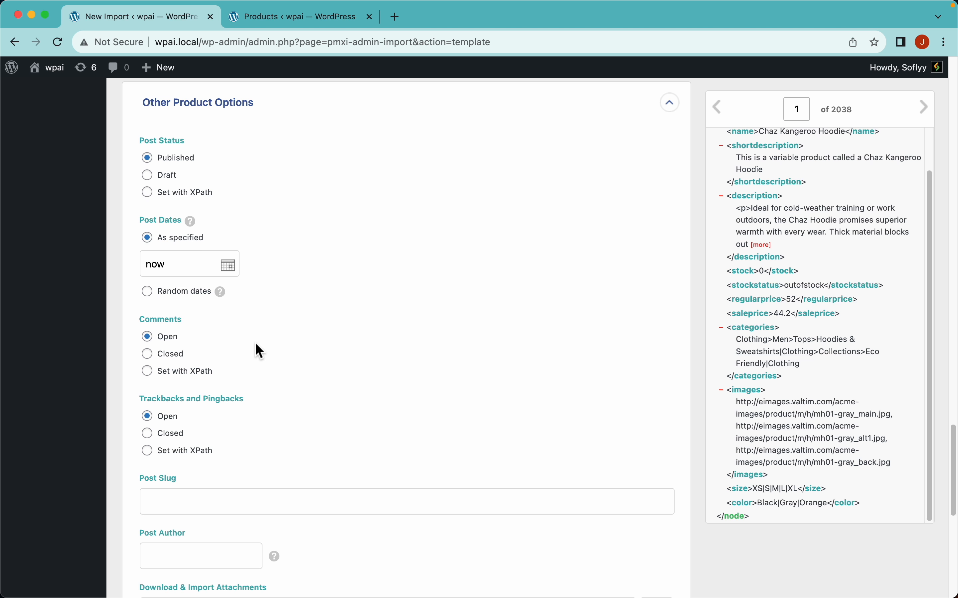
scroll(265, 403, down, 5)
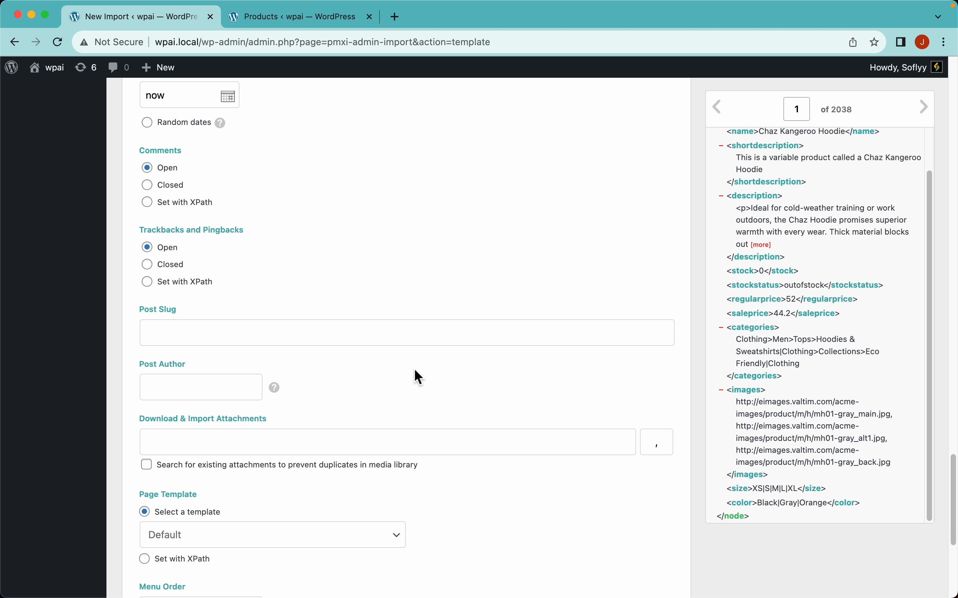
scroll(423, 376, down, 8)
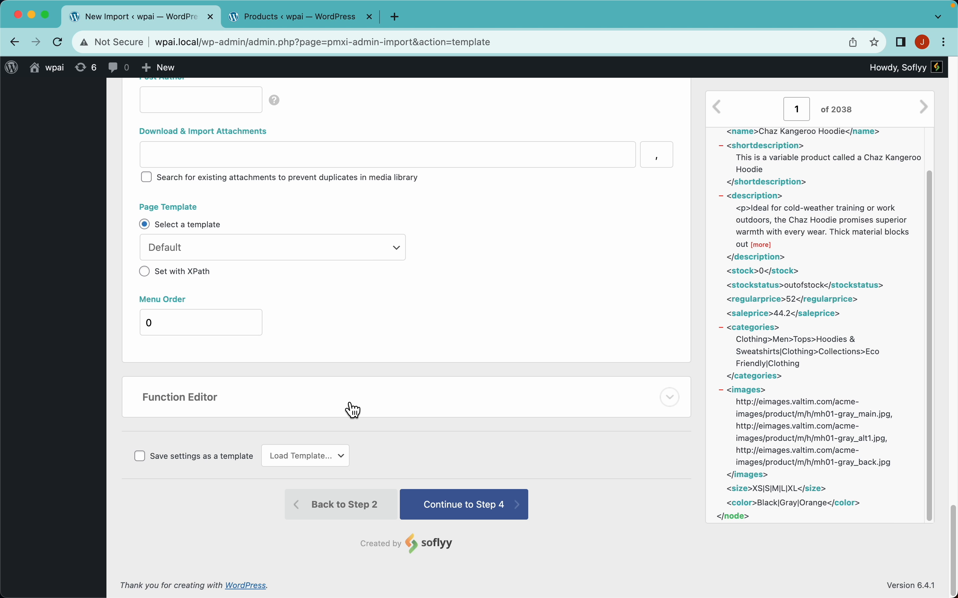
Step: Show the Function Editor for custom PHP and look over the mapped sections of the import template again
click(348, 407)
scroll(440, 369, down, 5)
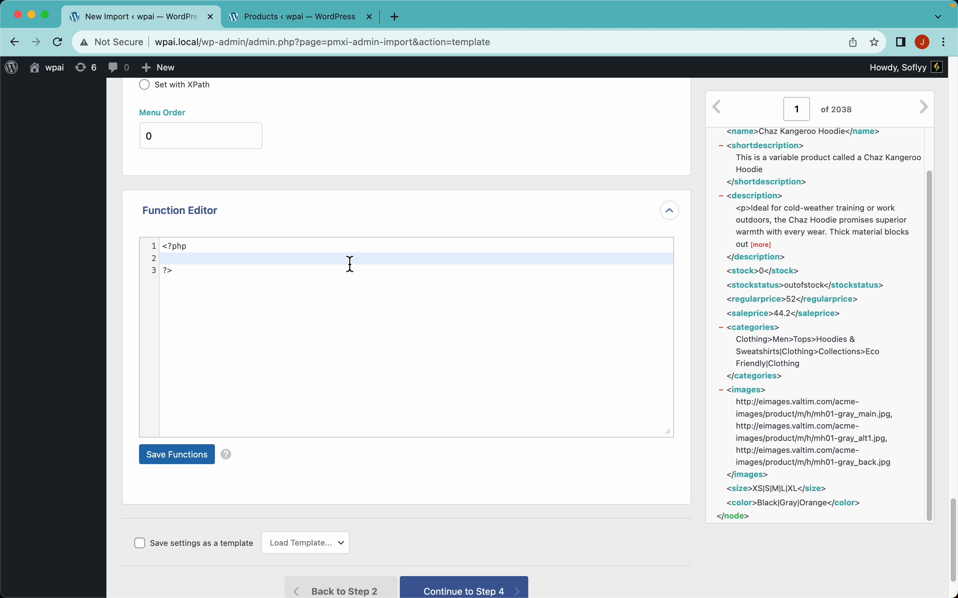
scroll(442, 455, down, 2)
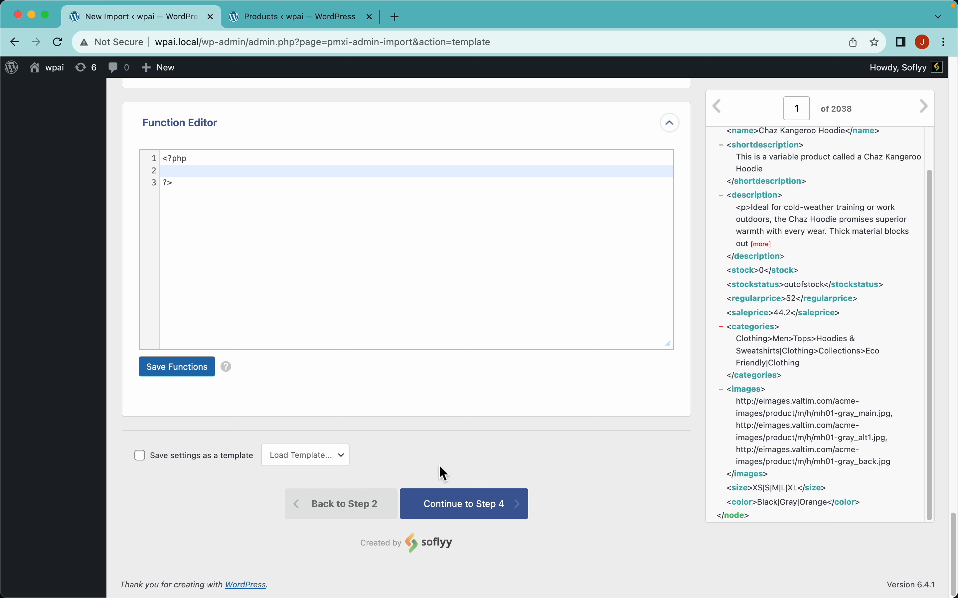
scroll(528, 455, up, 5)
scroll(523, 451, up, 15)
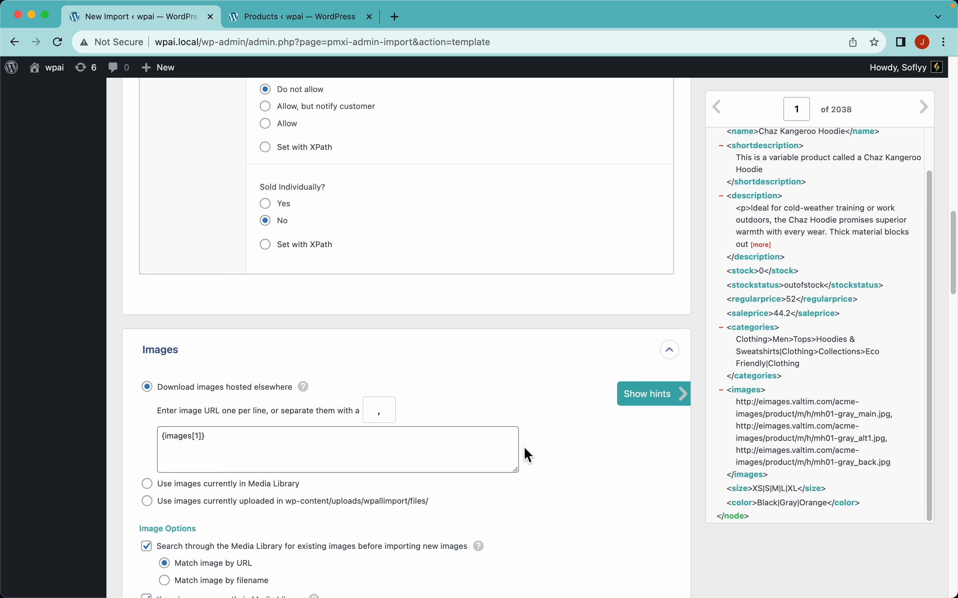
scroll(336, 407, down, 3)
scroll(340, 414, down, 20)
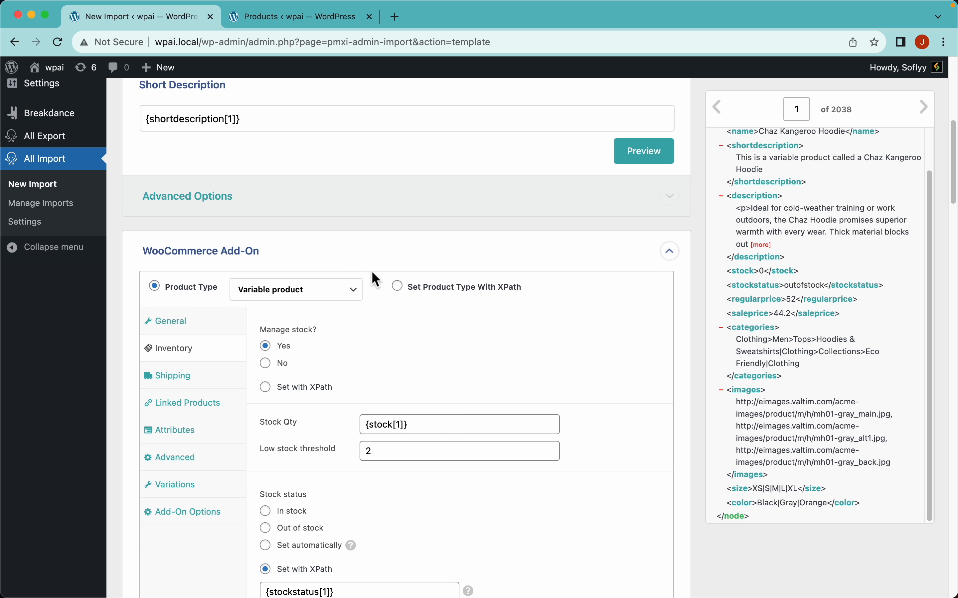
Step: Continue to the import settings and auto-detect the unique identifier for the product records
scroll(349, 412, down, 15)
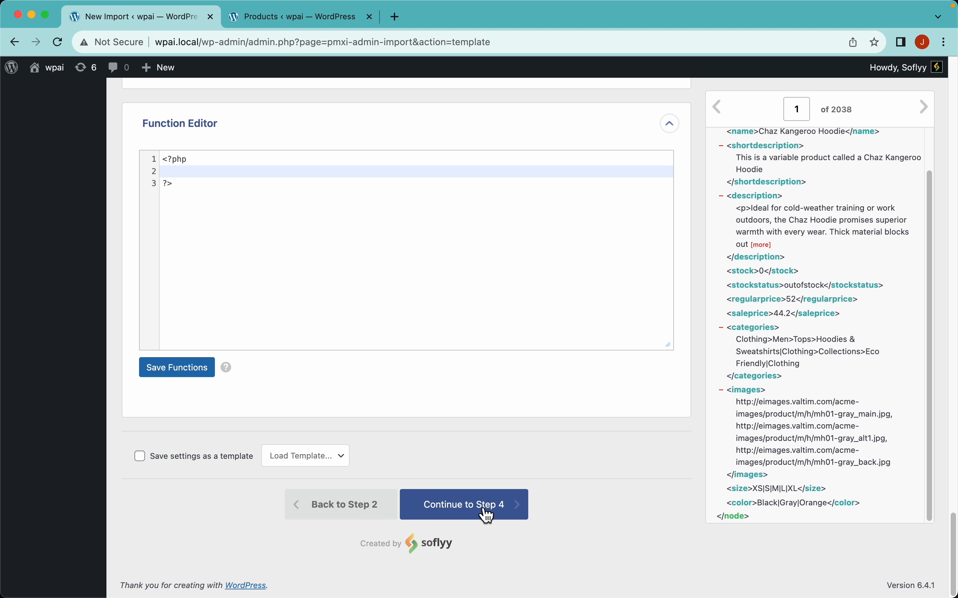
click(498, 506)
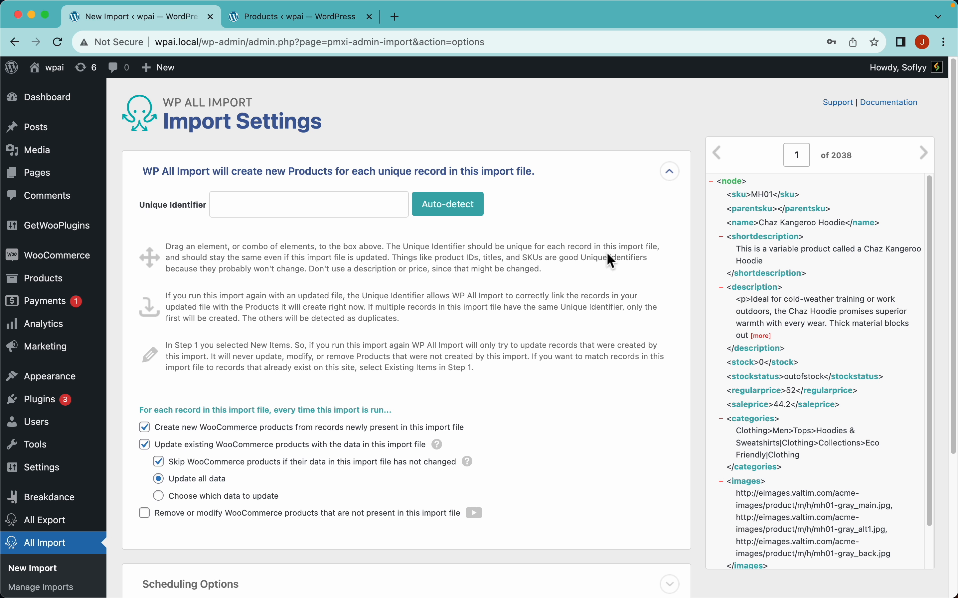
drag(745, 196, 392, 231)
click(464, 218)
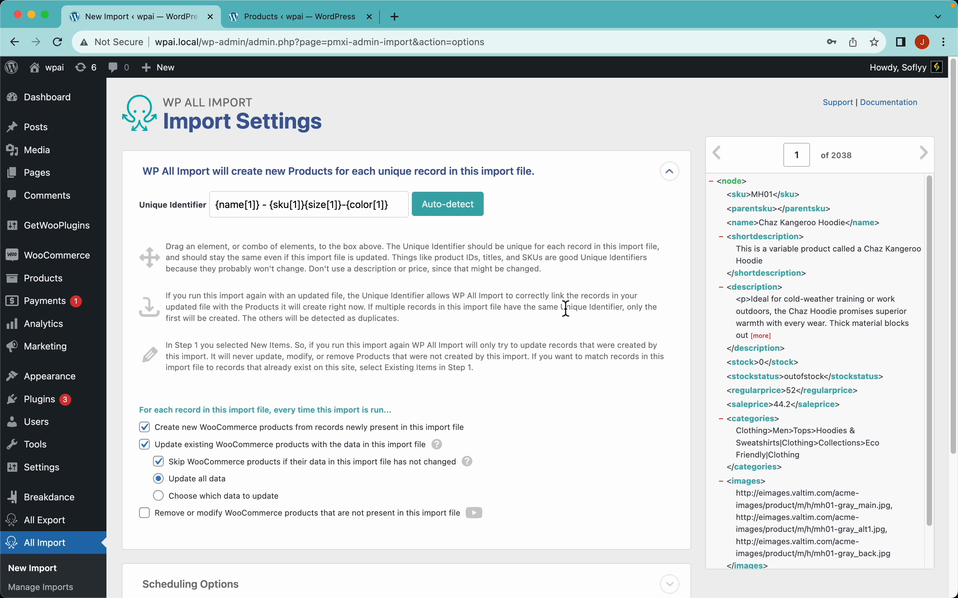
Step: Review the create, update and remove options for repeat imports, including the help note on updating existing WooCommerce products
scroll(508, 336, down, 5)
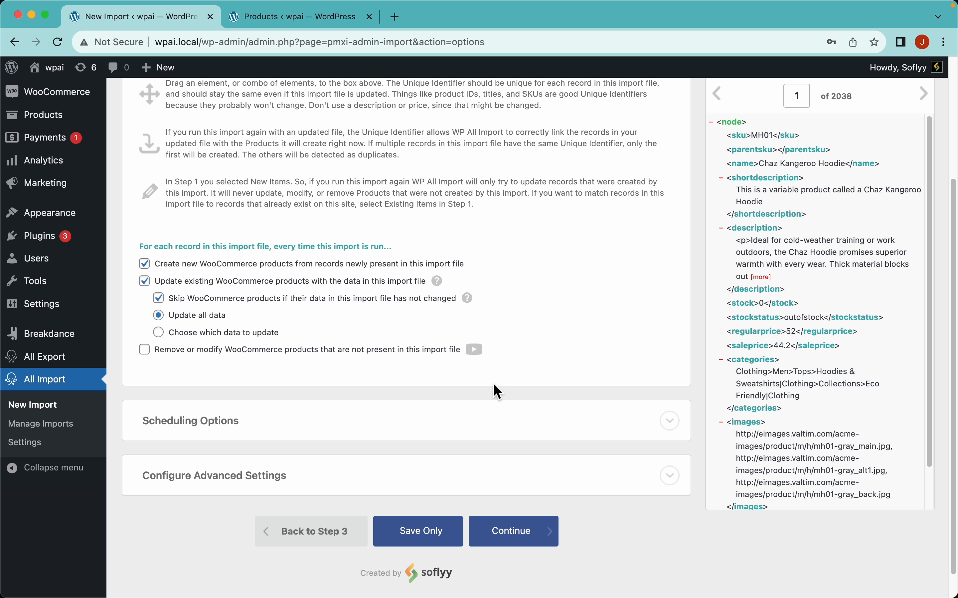
mouse_move(443, 283)
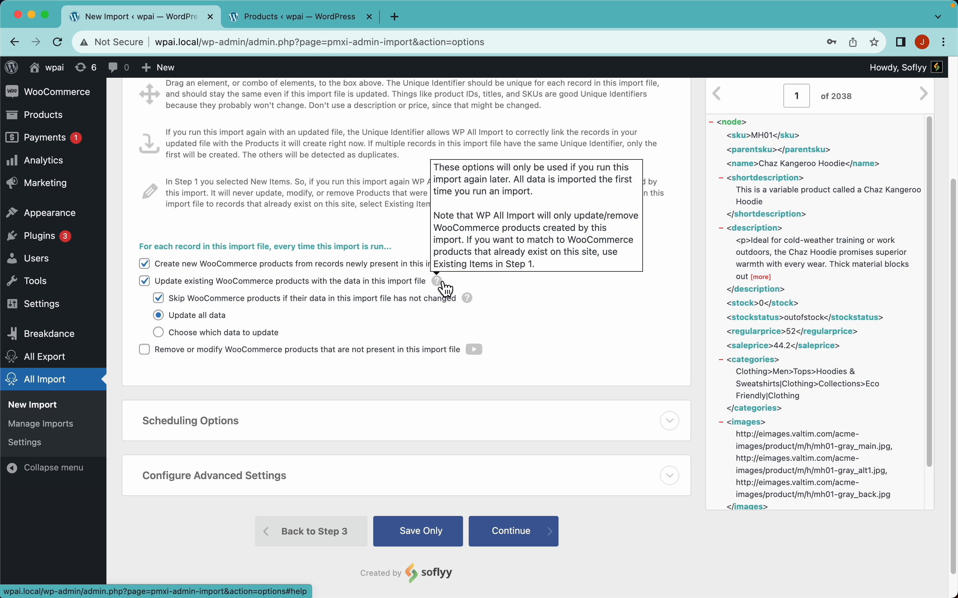
scroll(613, 327, down, 2)
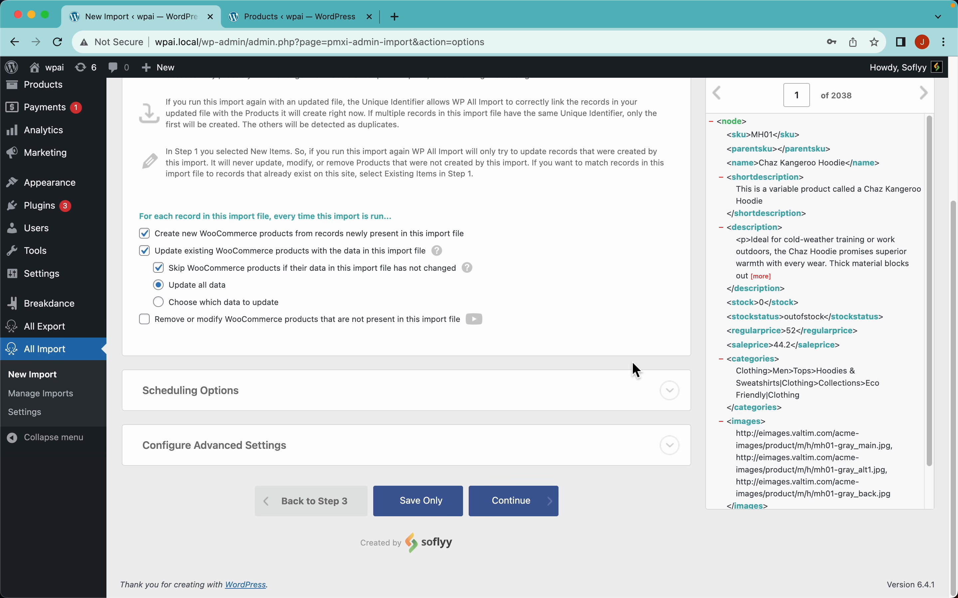
Step: Try an automatic schedule that runs the import every week on Monday at 12:00am
click(676, 397)
scroll(284, 405, down, 5)
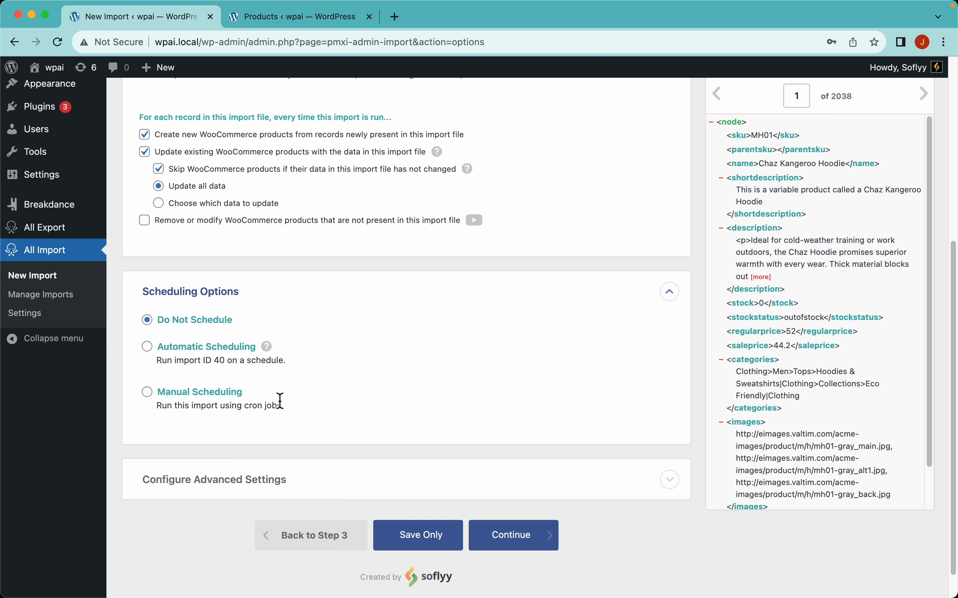
click(148, 328)
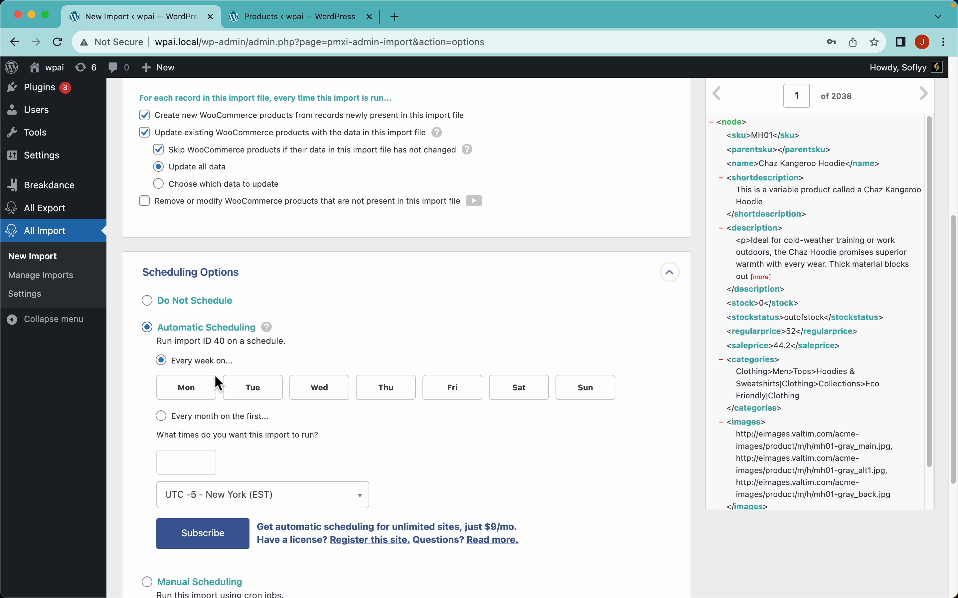
click(212, 397)
click(190, 462)
click(197, 491)
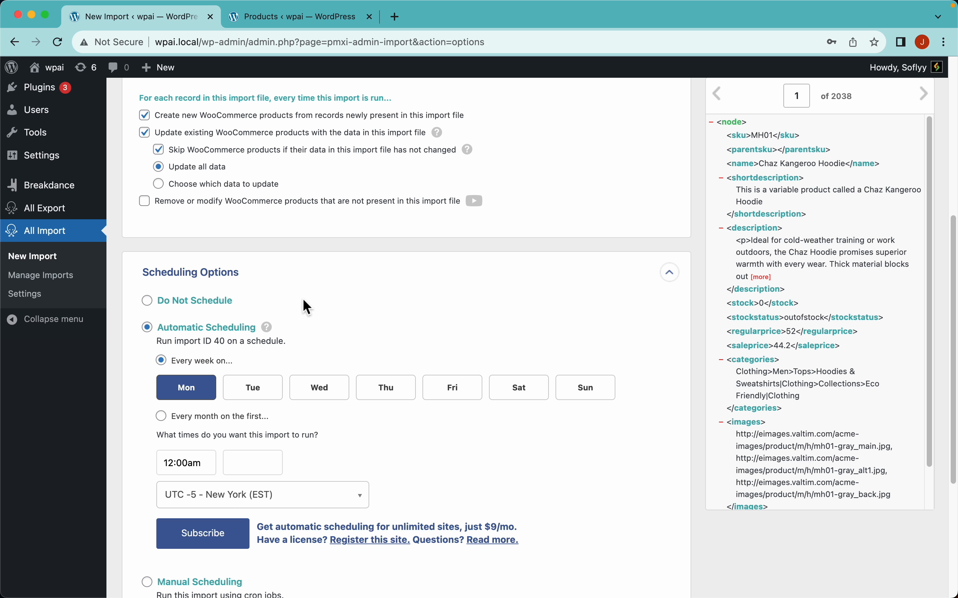
scroll(300, 328, down, 3)
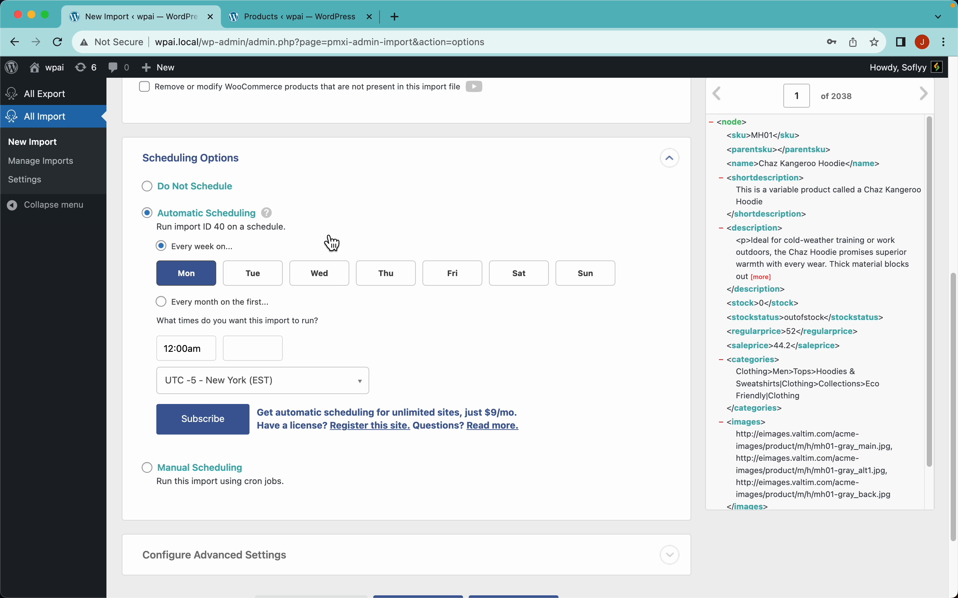
Step: Look at the trigger and processing cron commands for manual scheduling and set the import back to Do Not Schedule
click(202, 468)
scroll(227, 295, down, 3)
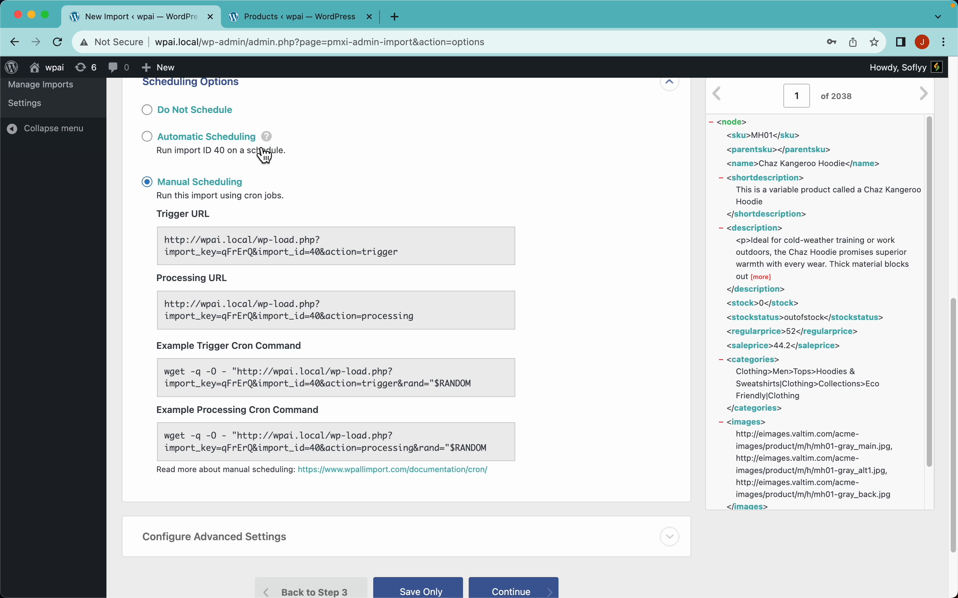
click(147, 110)
scroll(391, 237, up, 3)
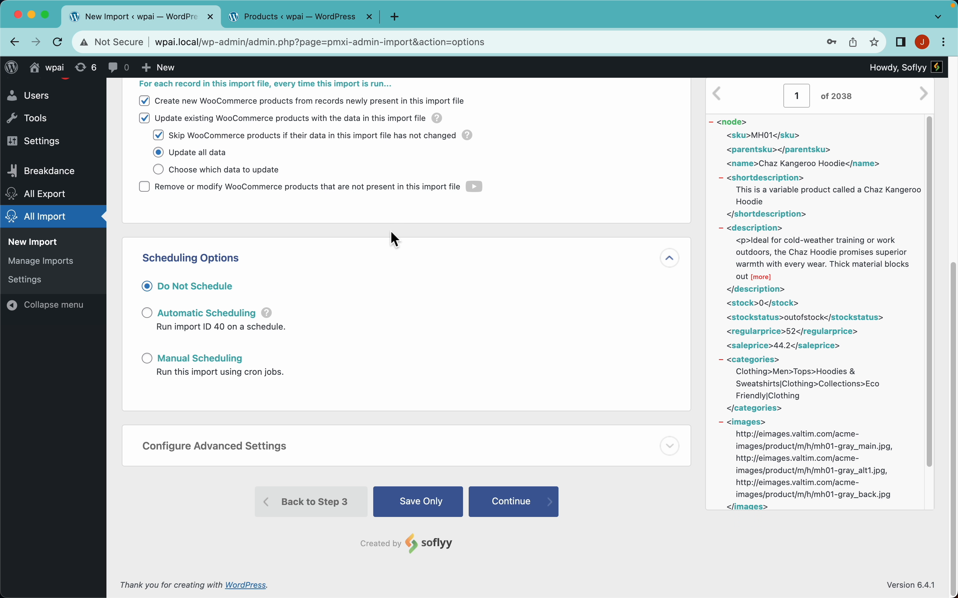
Step: Close the scheduling options, continue to the confirmation page and run the import
click(406, 259)
click(513, 502)
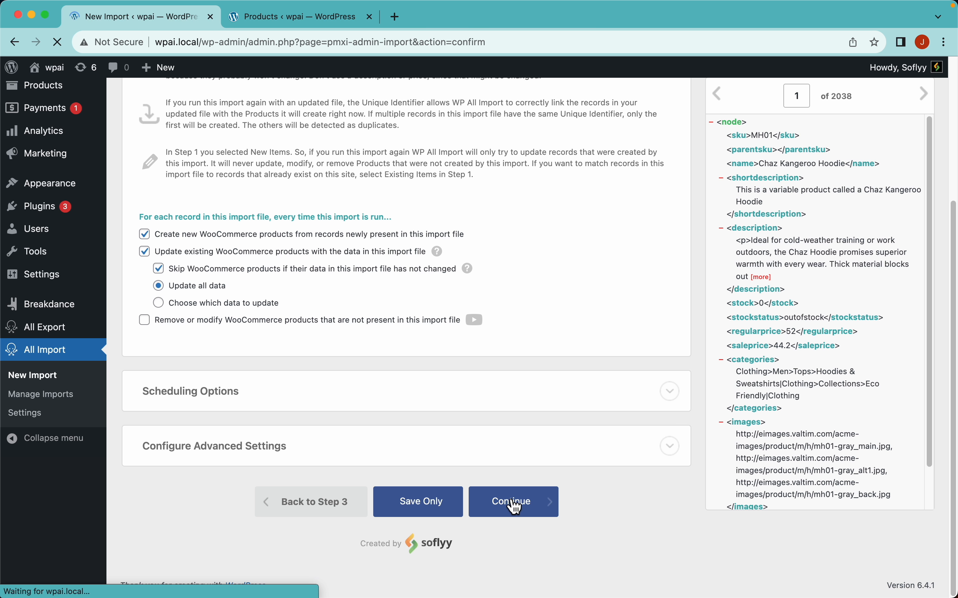
click(793, 198)
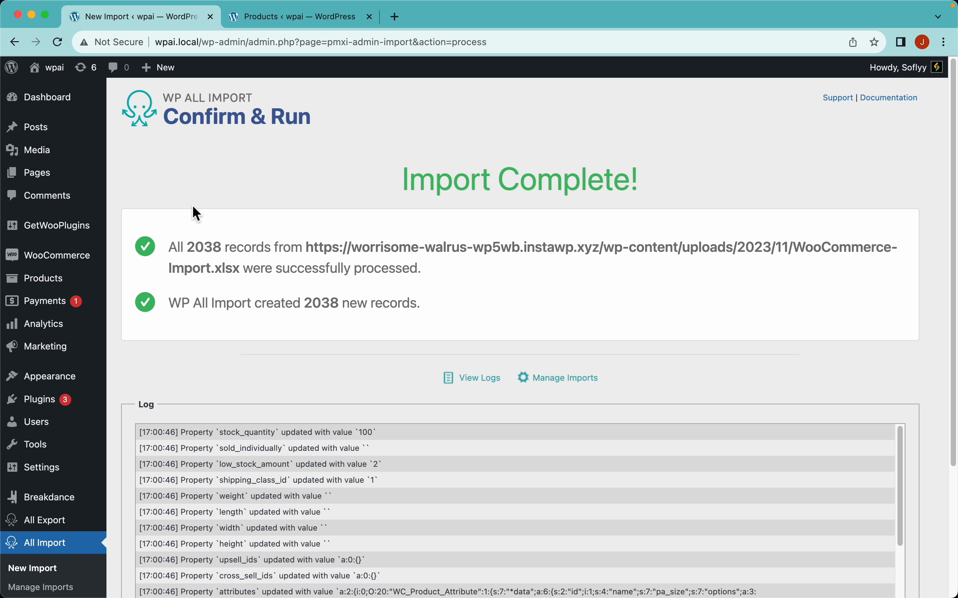
Step: Refresh the WooCommerce products list and search it for "Chaz Kangeroo Hoodie"
click(306, 19)
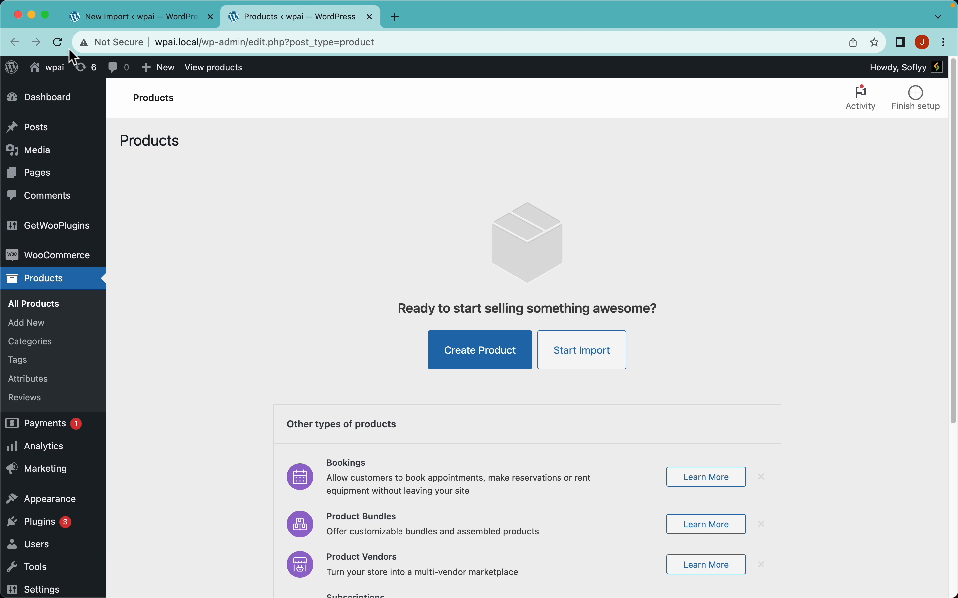
click(59, 43)
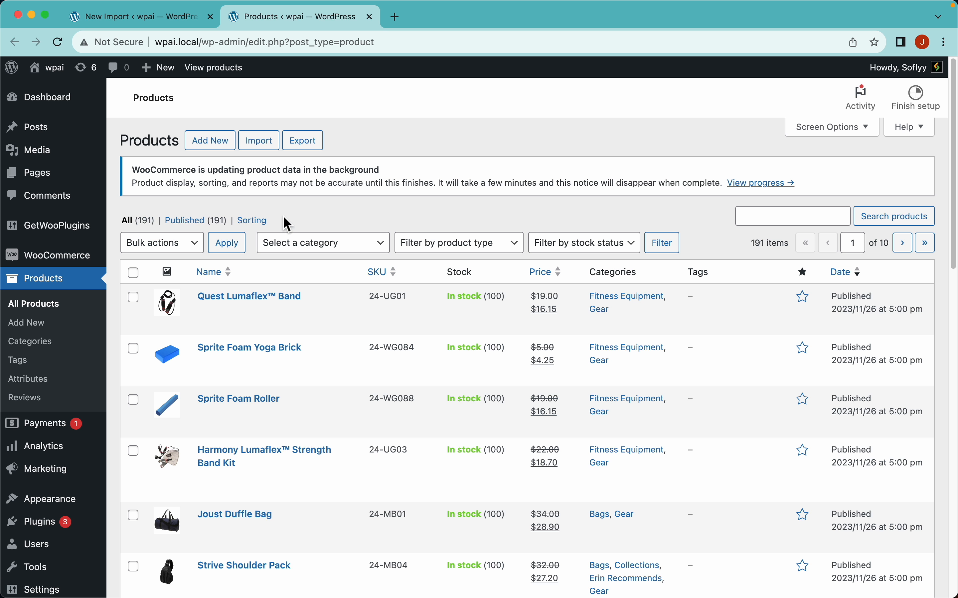
click(774, 217)
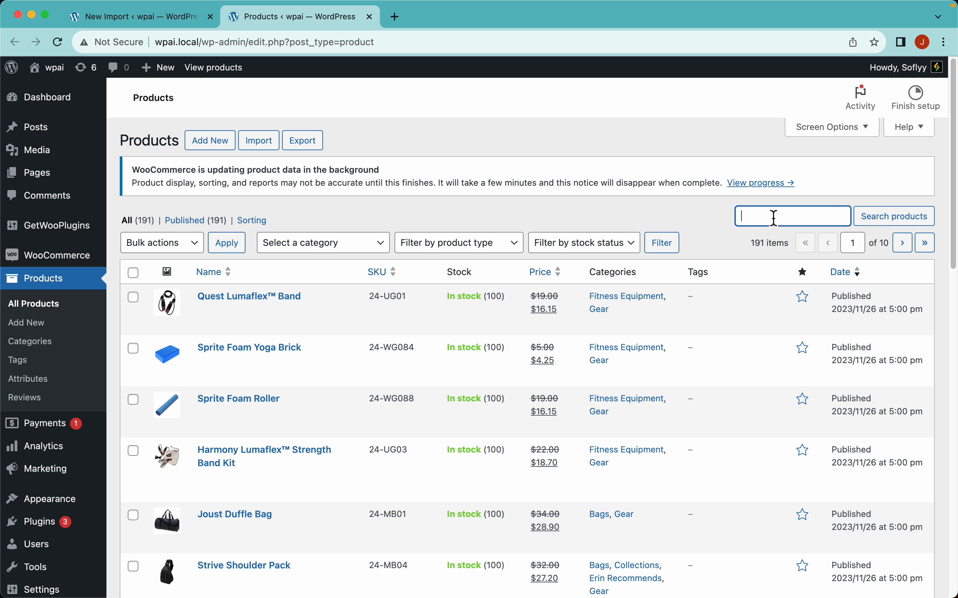
text(Chaz Kangaroo Hoodie)
key(Return)
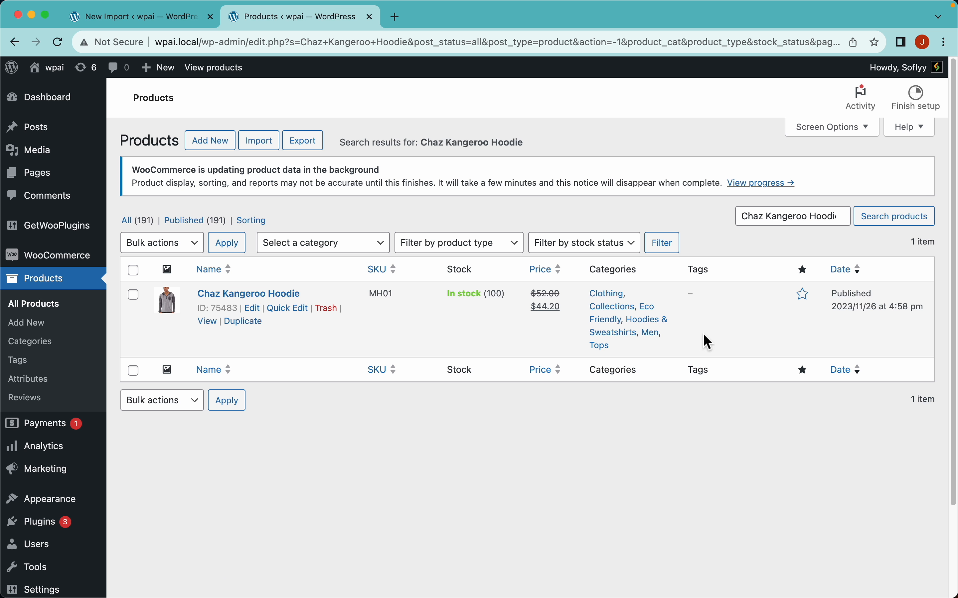
Step: Open the Chaz Kangeroo Hoodie product and examine its descriptions, images, inventory data and categories
click(237, 295)
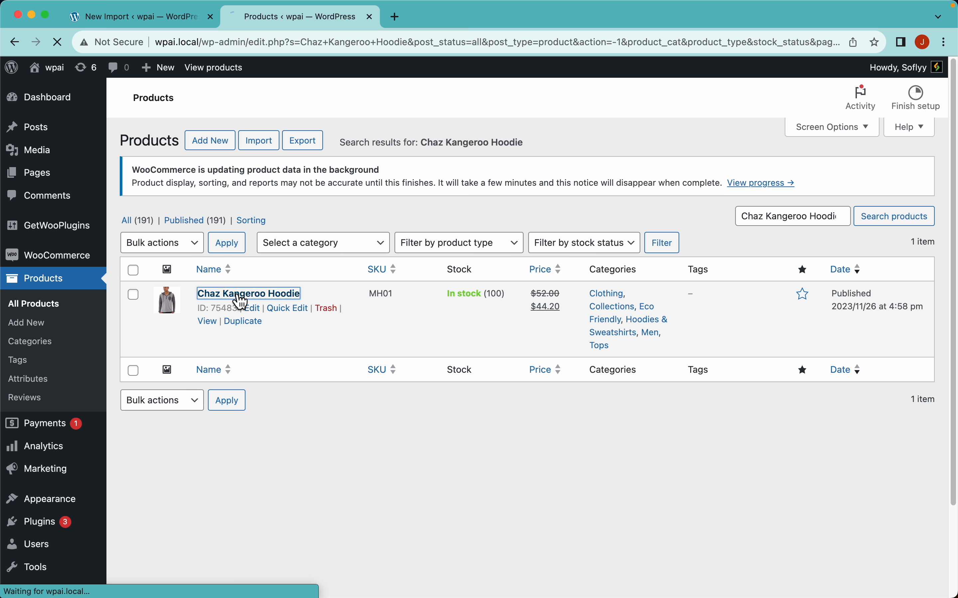
scroll(380, 225, down, 3)
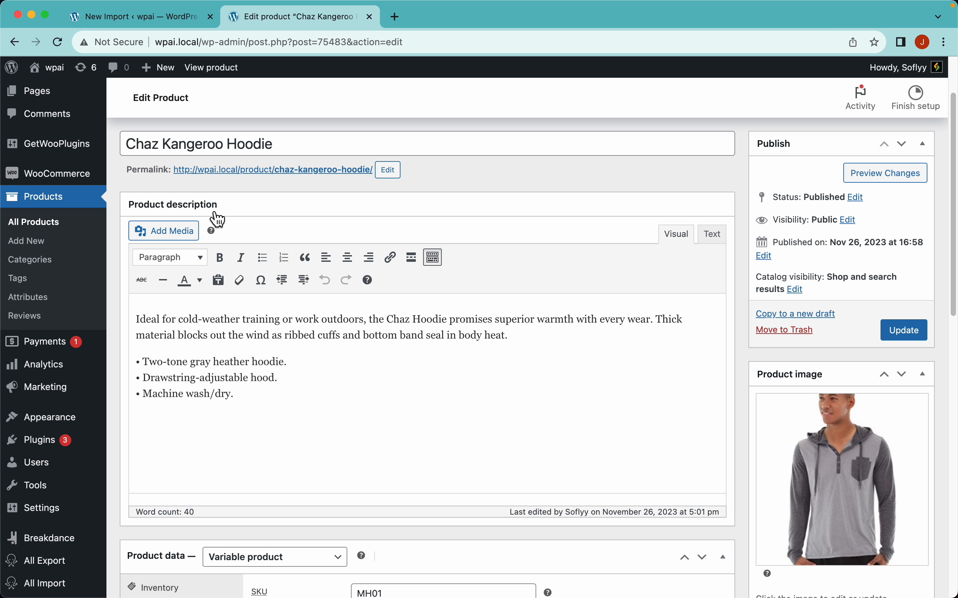
scroll(562, 384, down, 5)
scroll(800, 468, down, 2)
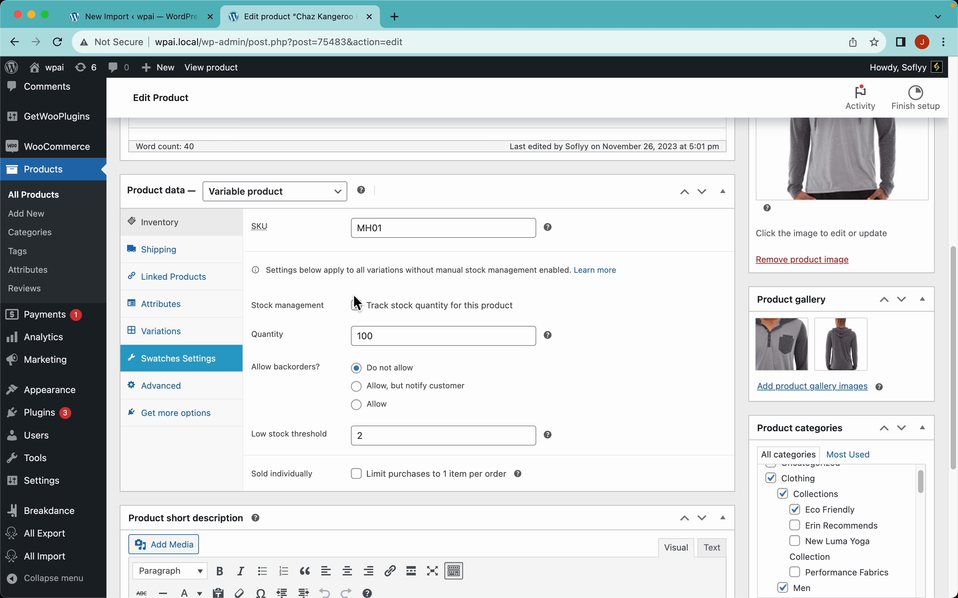
scroll(410, 390, down, 7)
scroll(815, 392, down, 5)
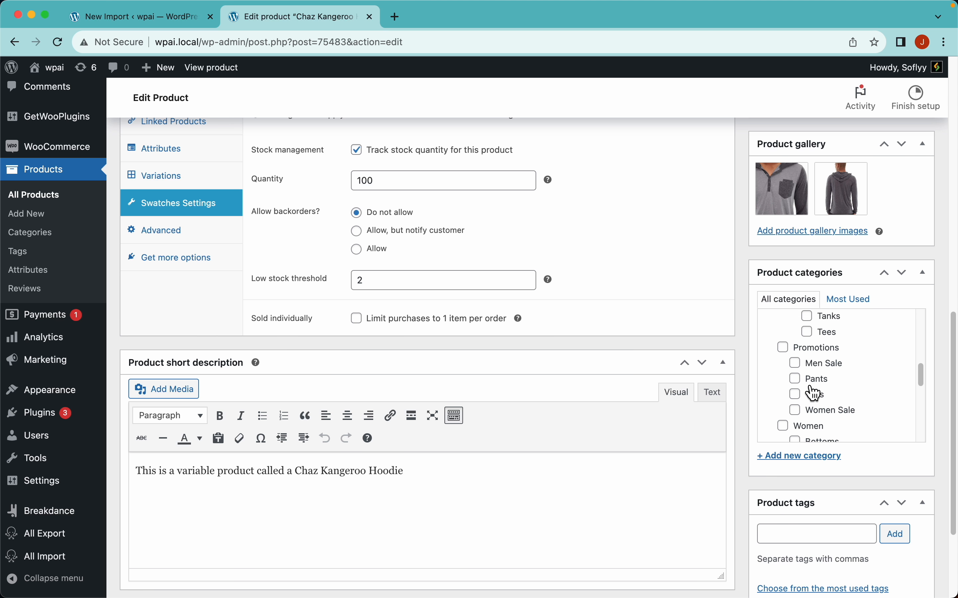
scroll(813, 392, up, 5)
scroll(435, 396, down, 5)
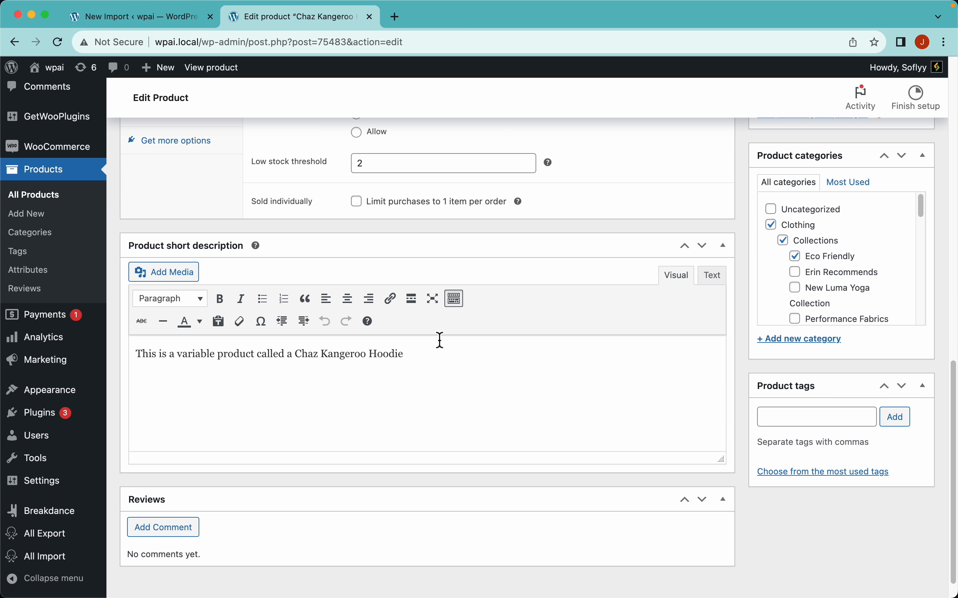
scroll(439, 340, up, 18)
scroll(439, 339, down, 10)
Step: Show the product's attributes and expand Size and Color to check their values
click(200, 275)
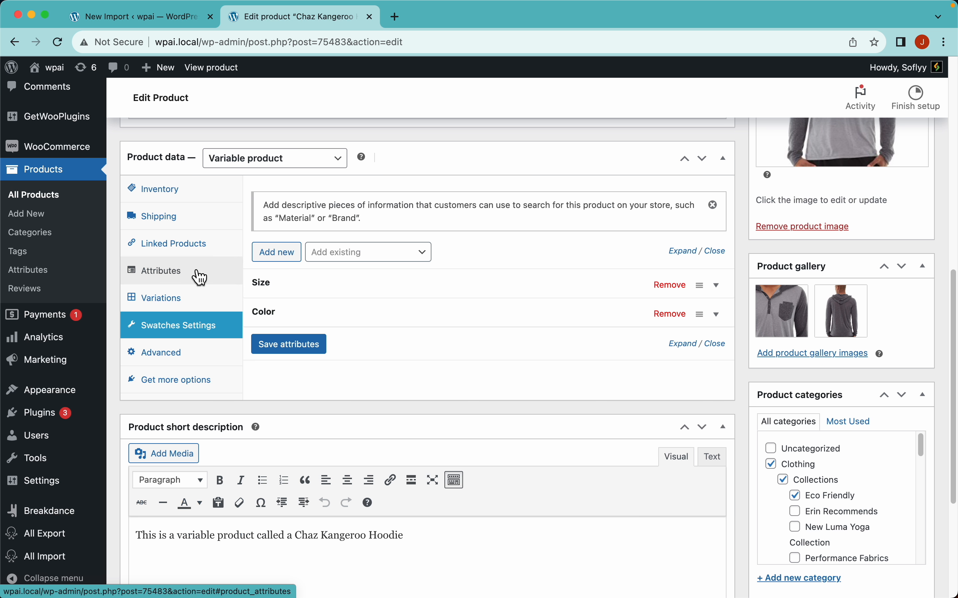
click(374, 295)
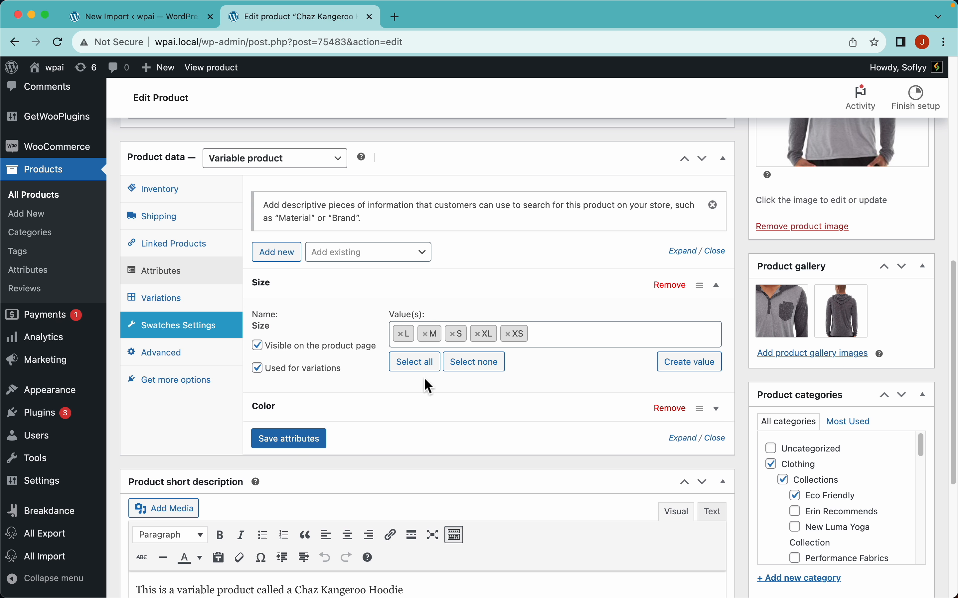
click(423, 416)
scroll(421, 415, down, 5)
scroll(492, 307, up, 3)
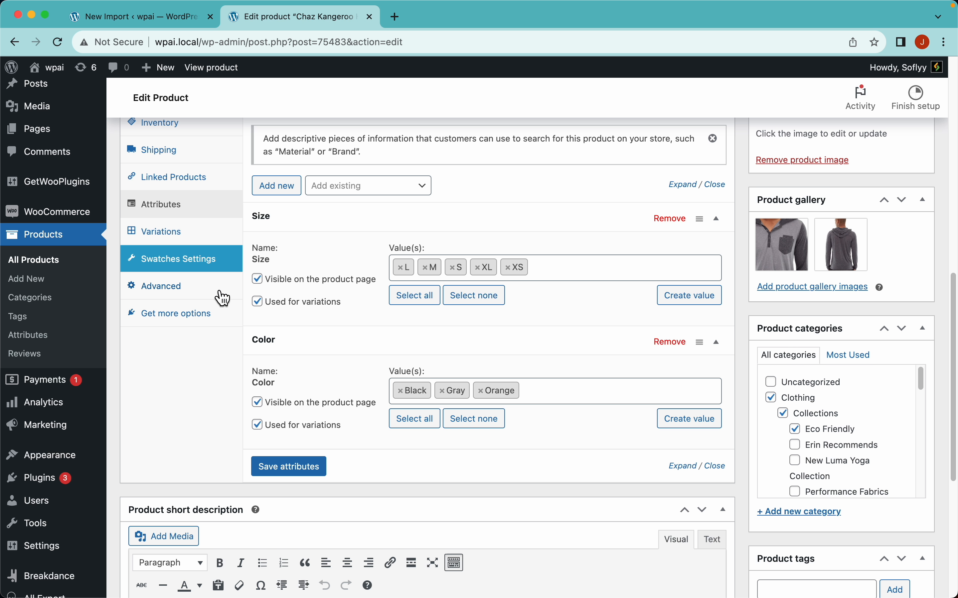
Step: List the product's variations and compare them with the Chaz Kangeroo Hoodie variation rows in the WooCommerce-Import workbook in Excel
click(175, 228)
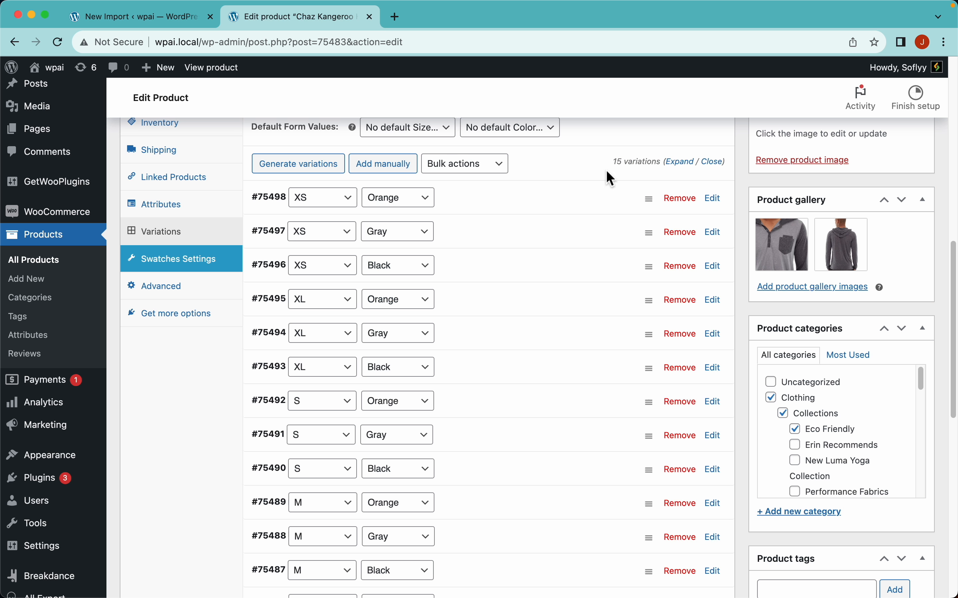
key(super+Tab)
drag(267, 161, 254, 376)
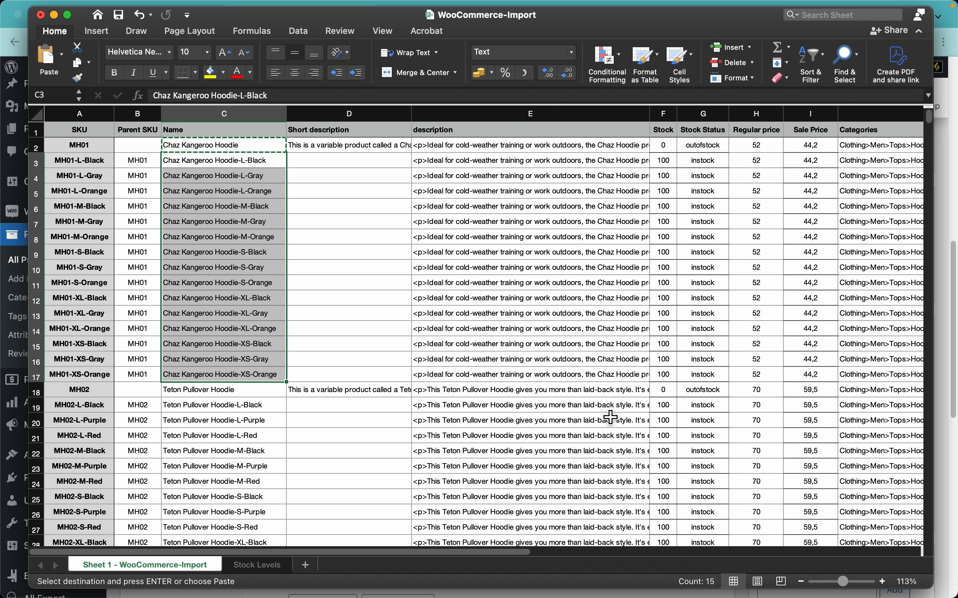
key(Escape)
key(super+Tab)
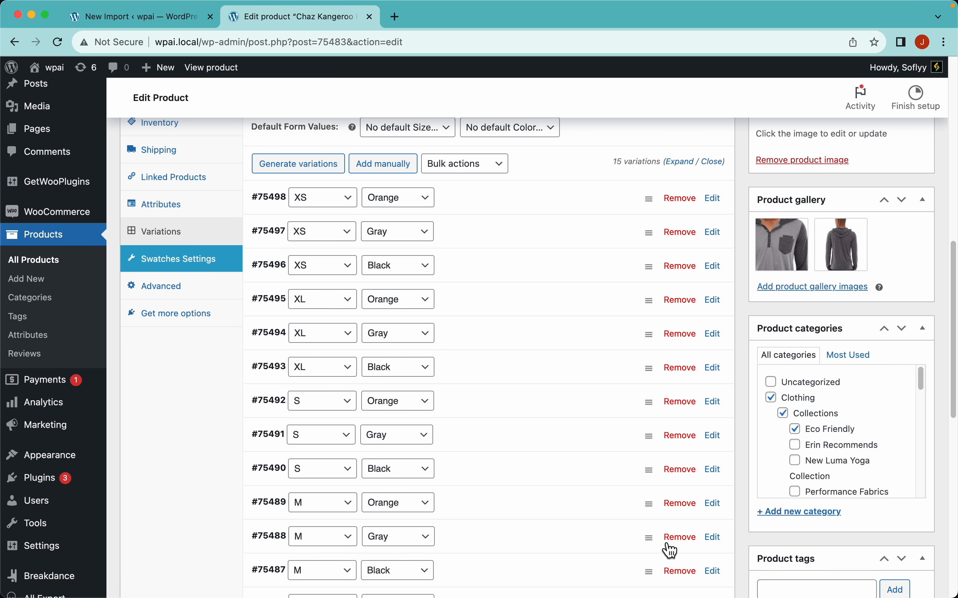
Step: Expand the XS Black, XS Gray and XS Orange variations to check their images, SKUs, prices and stock
click(464, 268)
scroll(460, 265, down, 3)
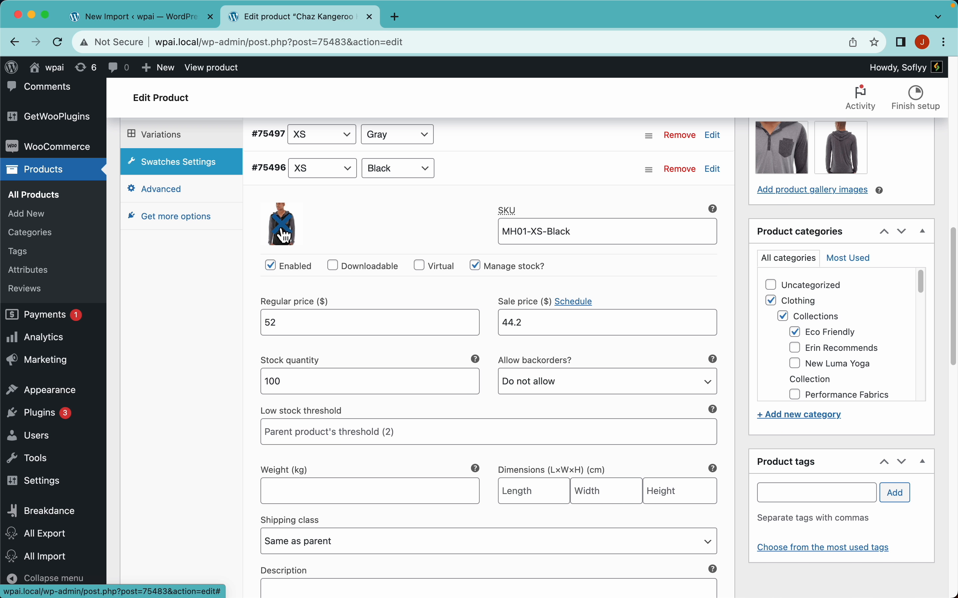
click(485, 145)
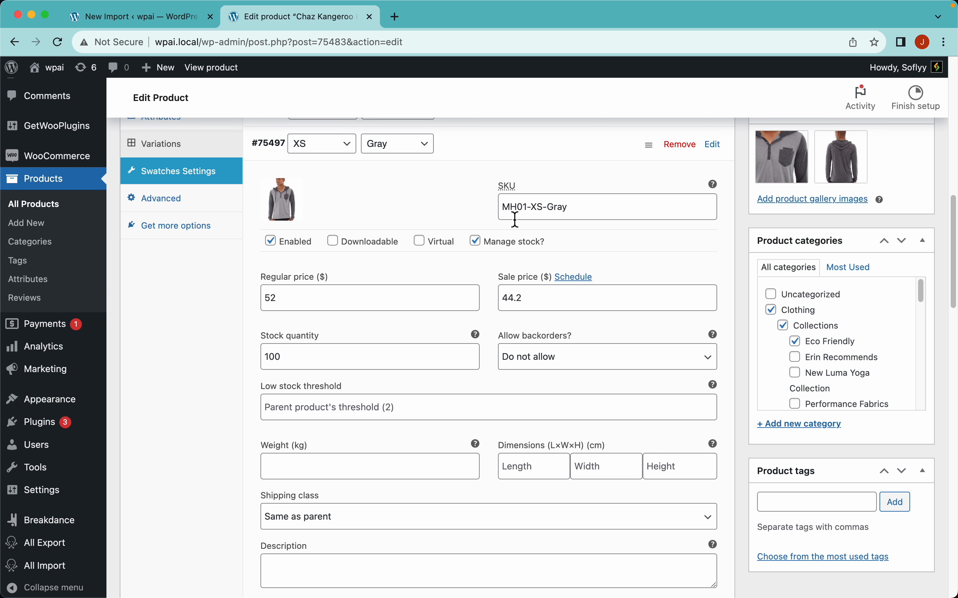
scroll(526, 234, up, 2)
click(503, 165)
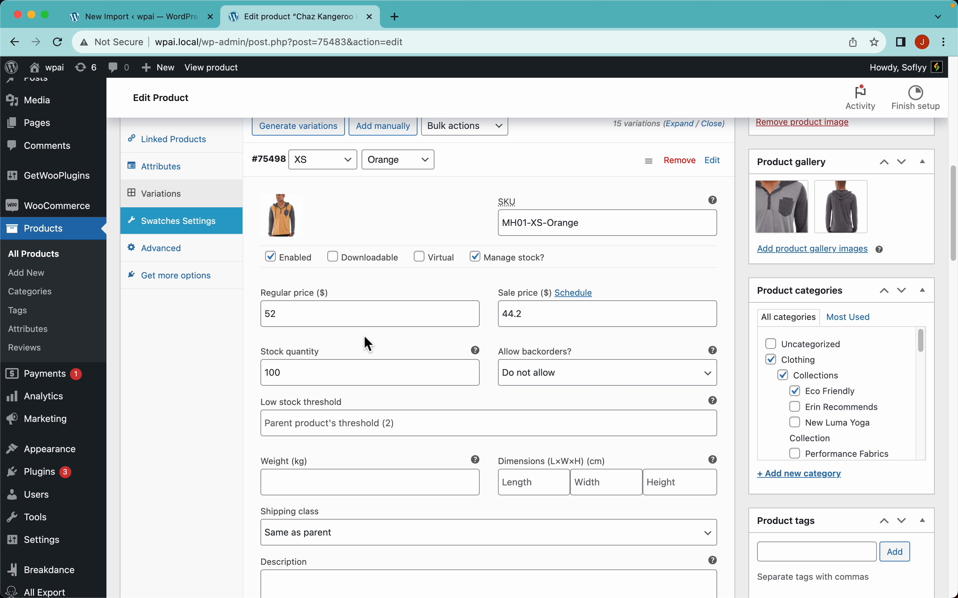
Step: View the Chaz Kangeroo Hoodie product page on the storefront
scroll(409, 345, up, 2)
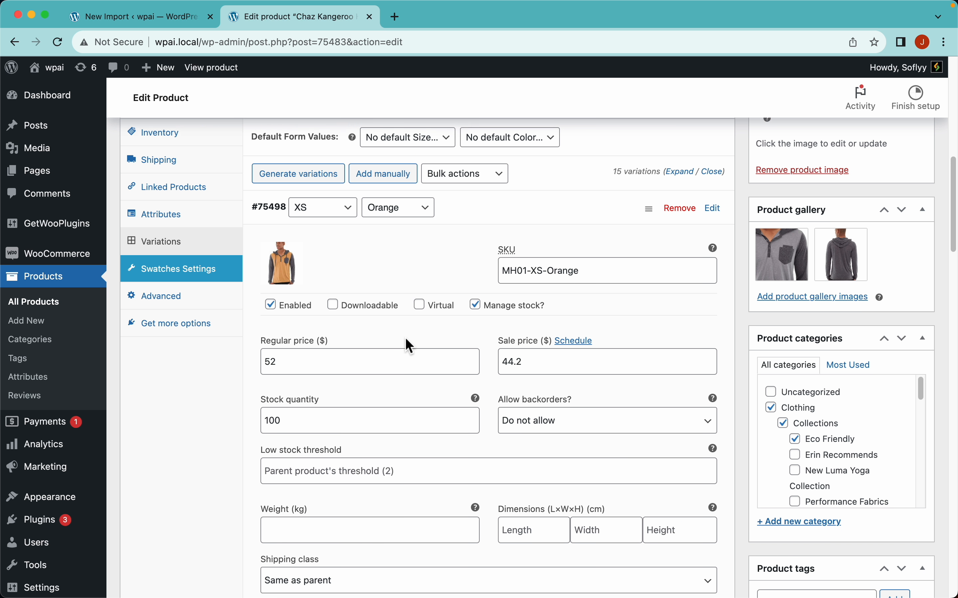
scroll(598, 299, up, 15)
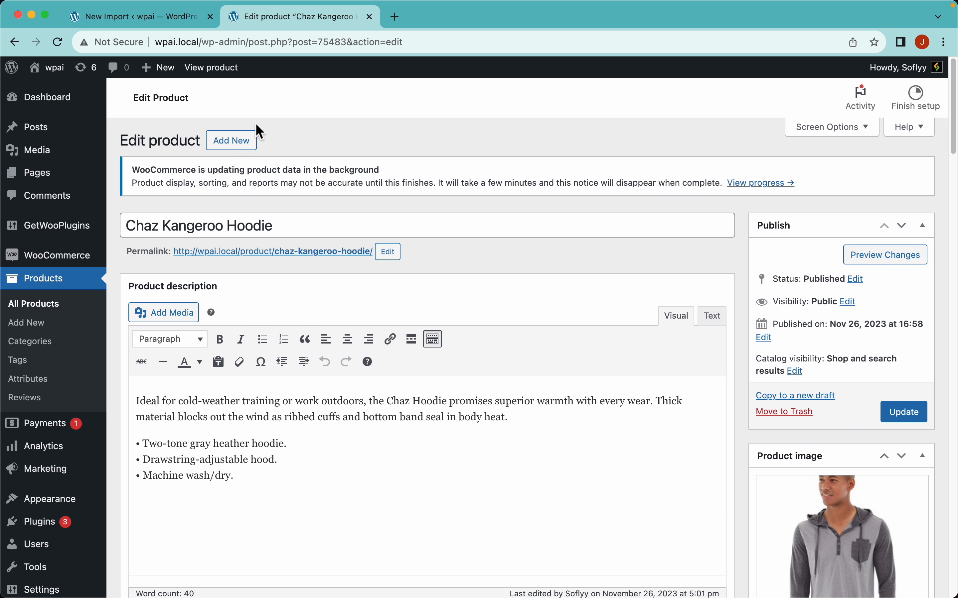
click(220, 71)
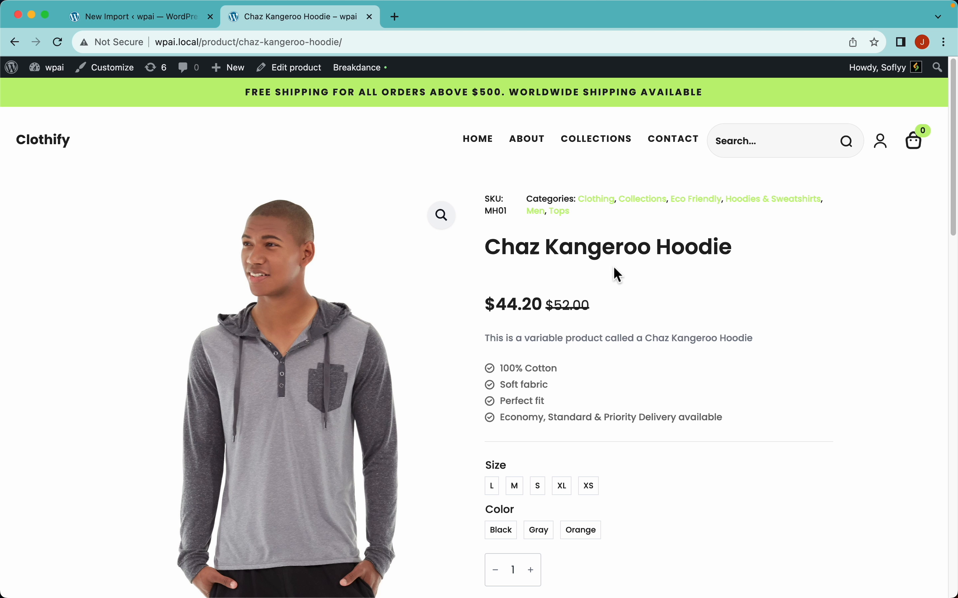
Step: Choose size L for the hoodie and switch through Black, Gray and Orange to check each variation's image and stock
scroll(617, 274, down, 3)
click(493, 361)
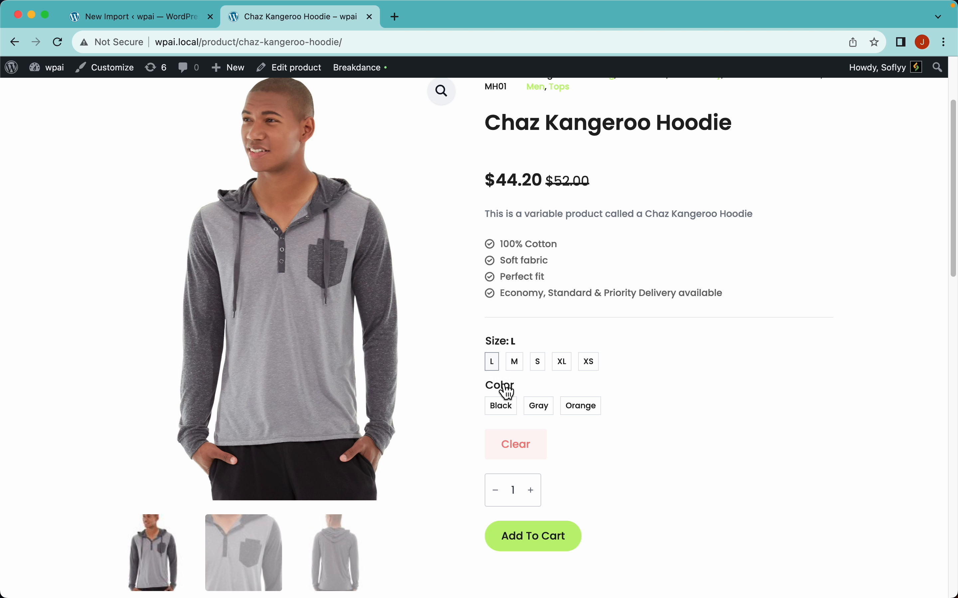
click(504, 410)
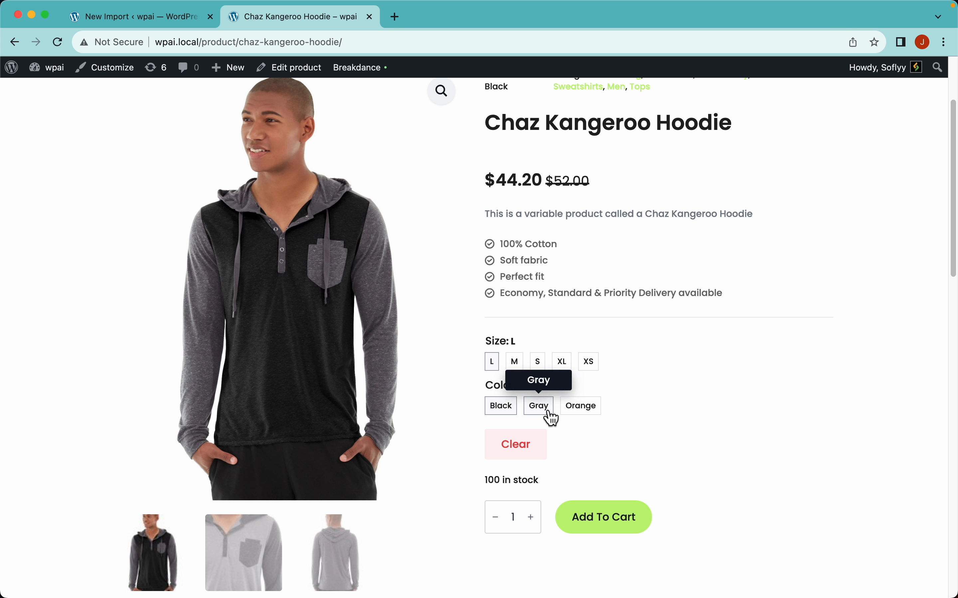
click(551, 419)
click(587, 411)
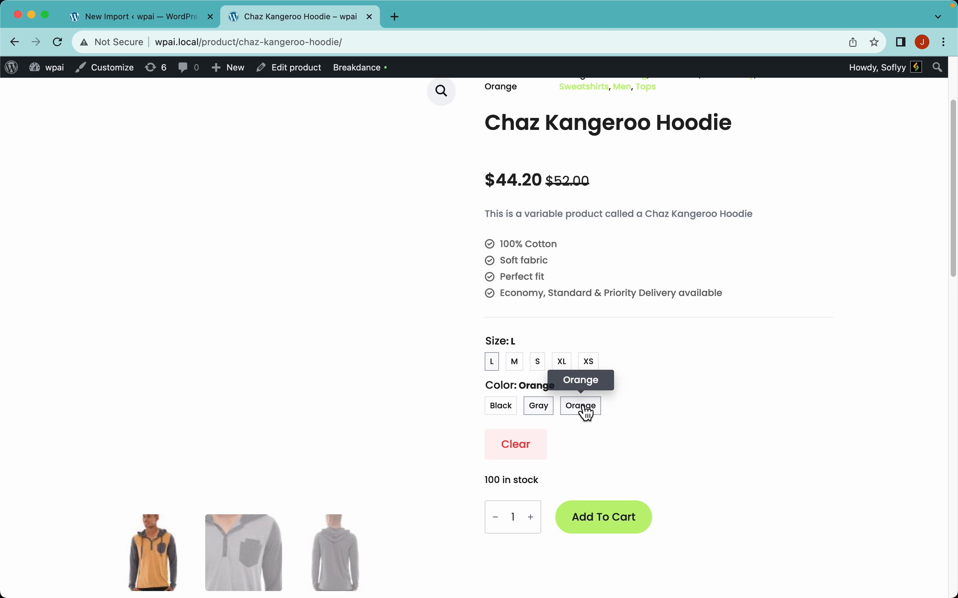
Step: Check the product's description and additional information, and select the Black color variation to view its details
scroll(524, 311, down, 9)
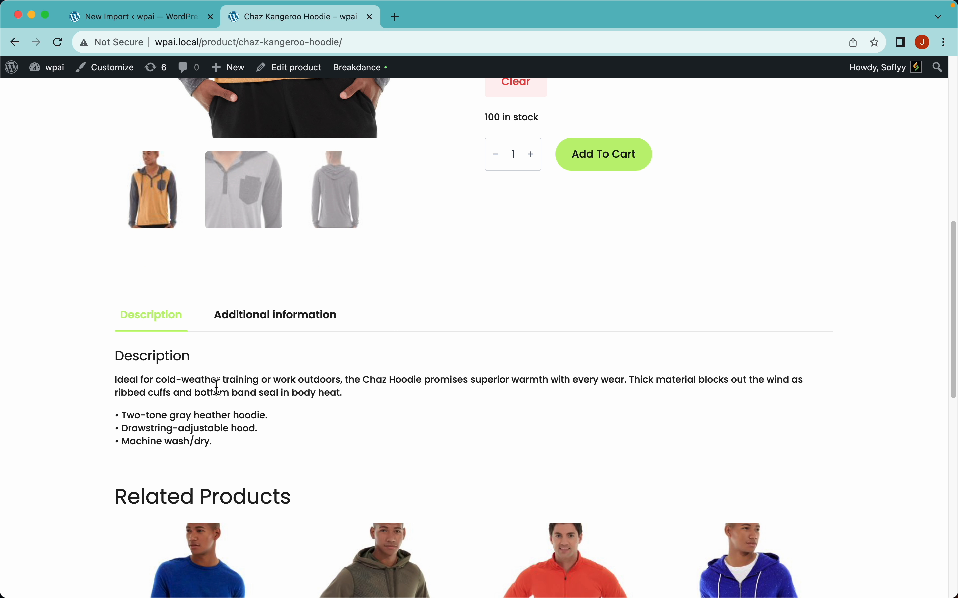
click(304, 324)
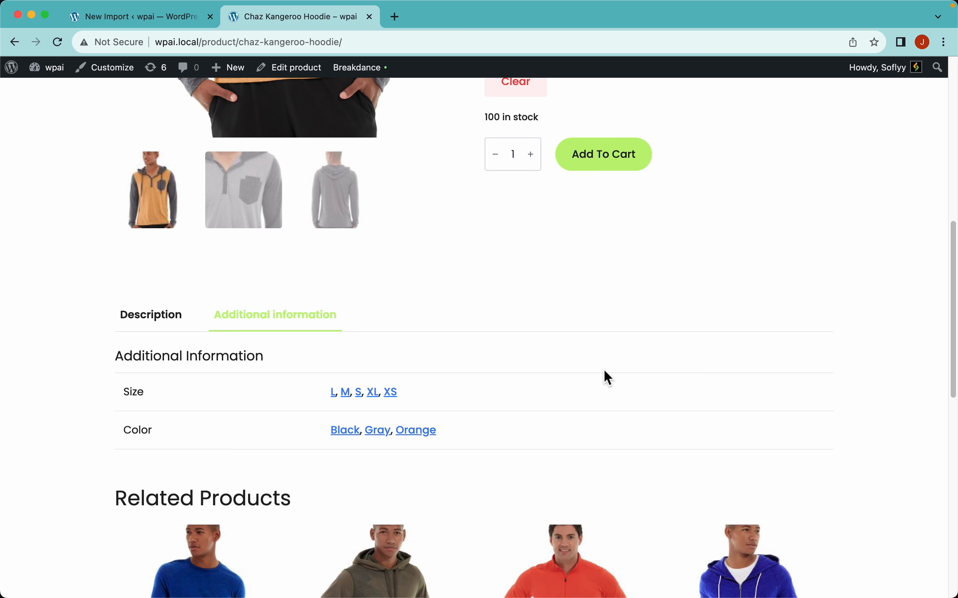
scroll(604, 369, up, 12)
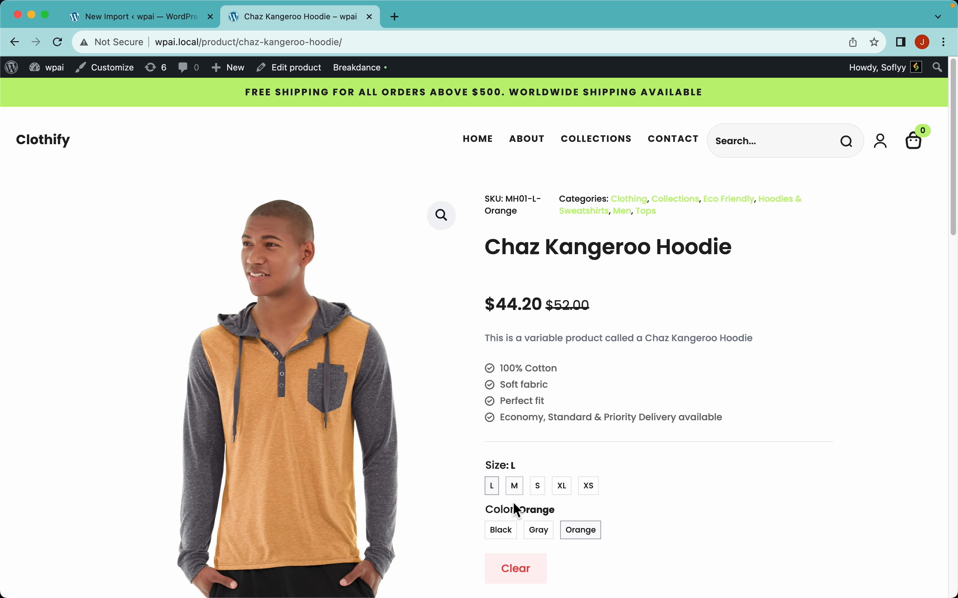
click(510, 536)
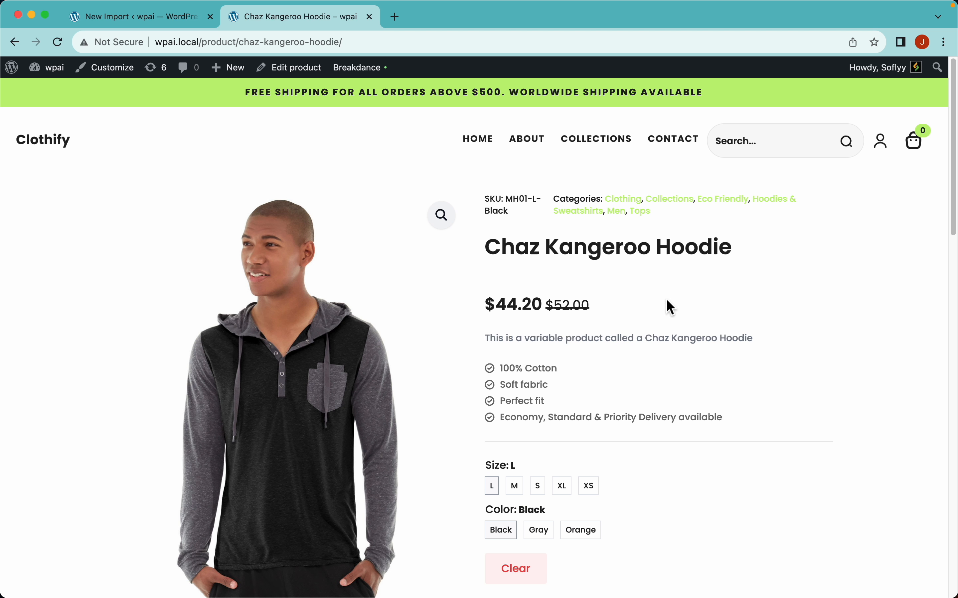